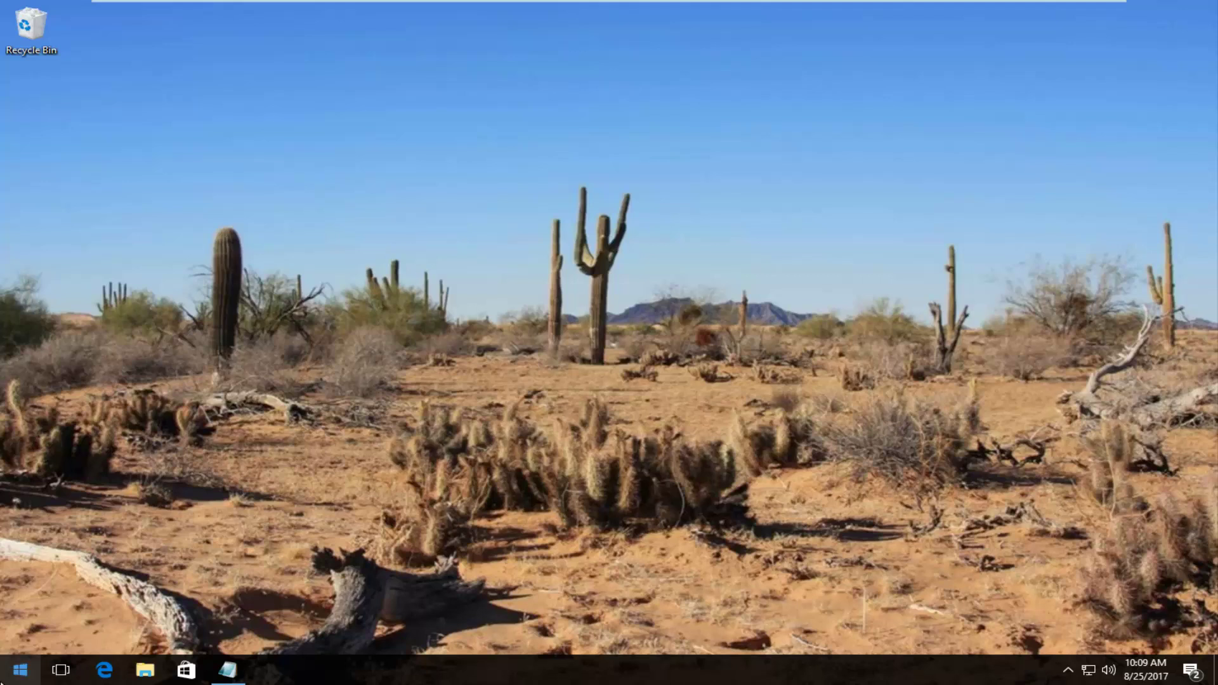
Find regedit in the Start menu, run it as administrator and approve the UAC prompt
{"action": "left_click", "coordinate": [13, 674]}
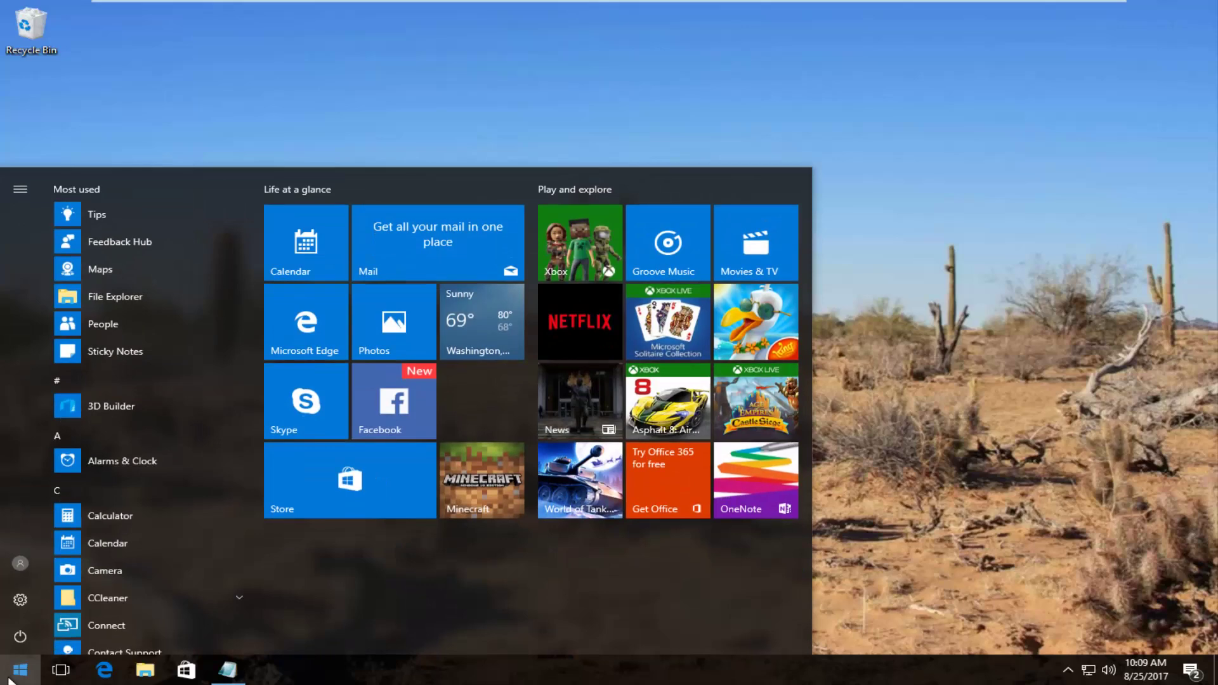
{"action": "type", "text": "regedit"}
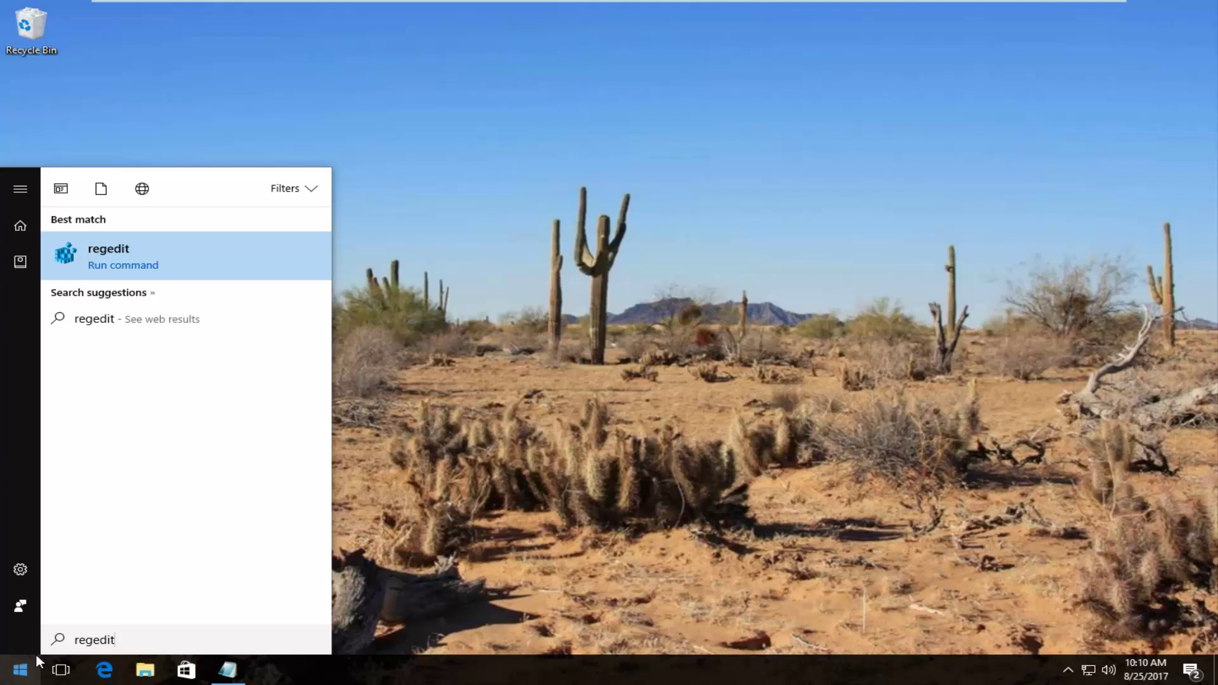
{"action": "right_click", "coordinate": [88, 254]}
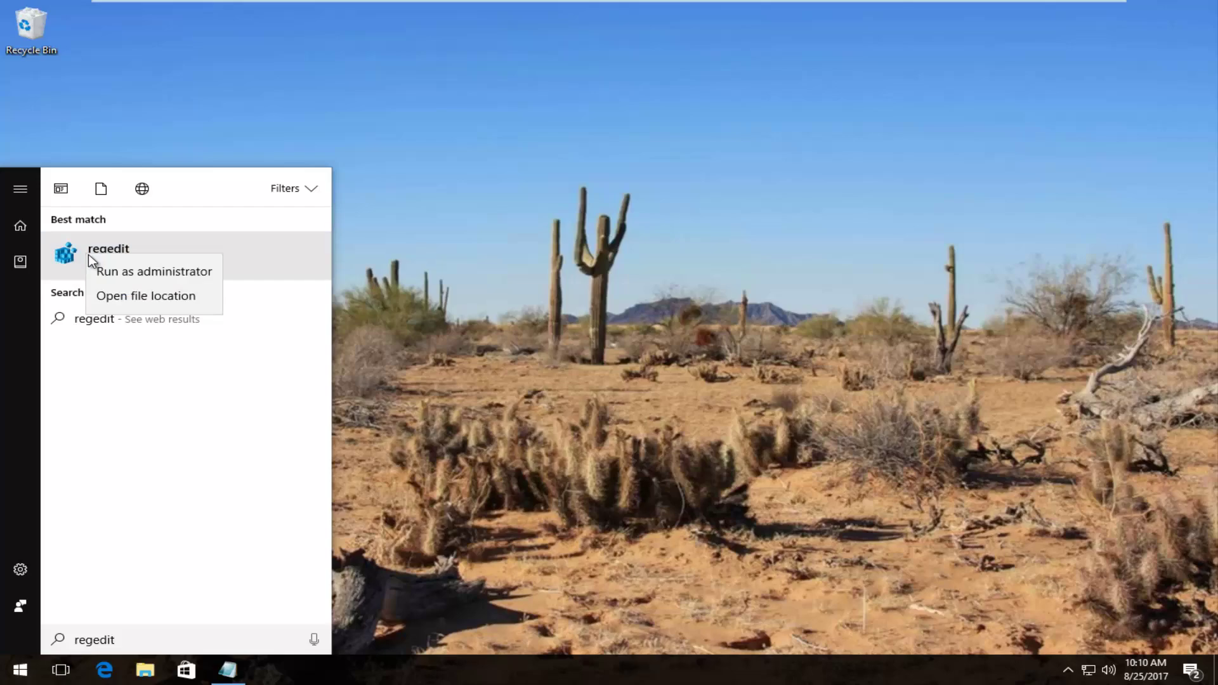
{"action": "left_click", "coordinate": [109, 273]}
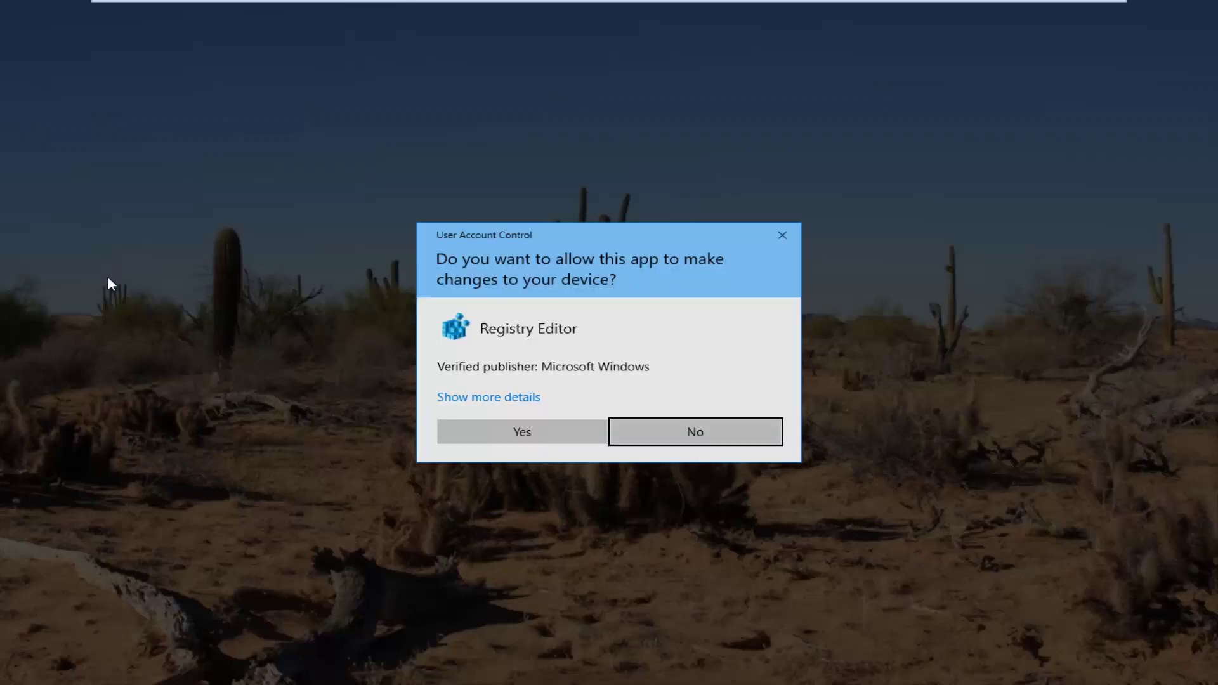
{"action": "left_click", "coordinate": [484, 434]}
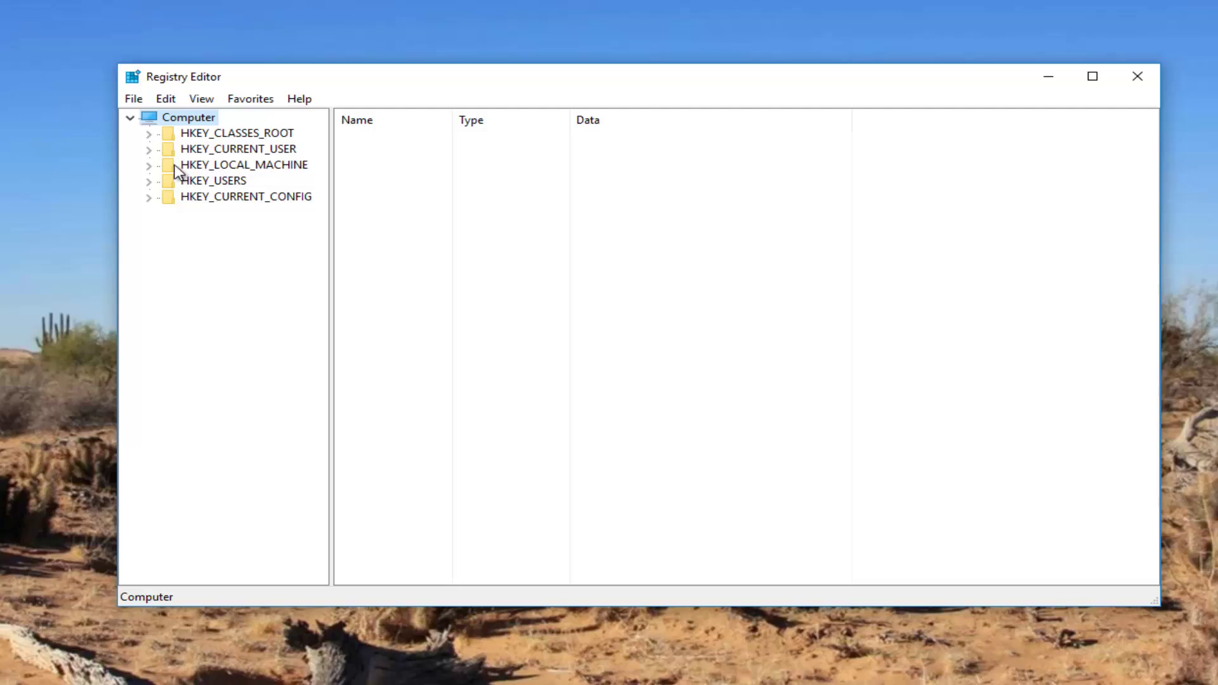
Expand HKEY_LOCAL_MACHINE\SYSTEM\CurrentControlSet\Control and widen the key tree pane
{"action": "left_click", "coordinate": [151, 167]}
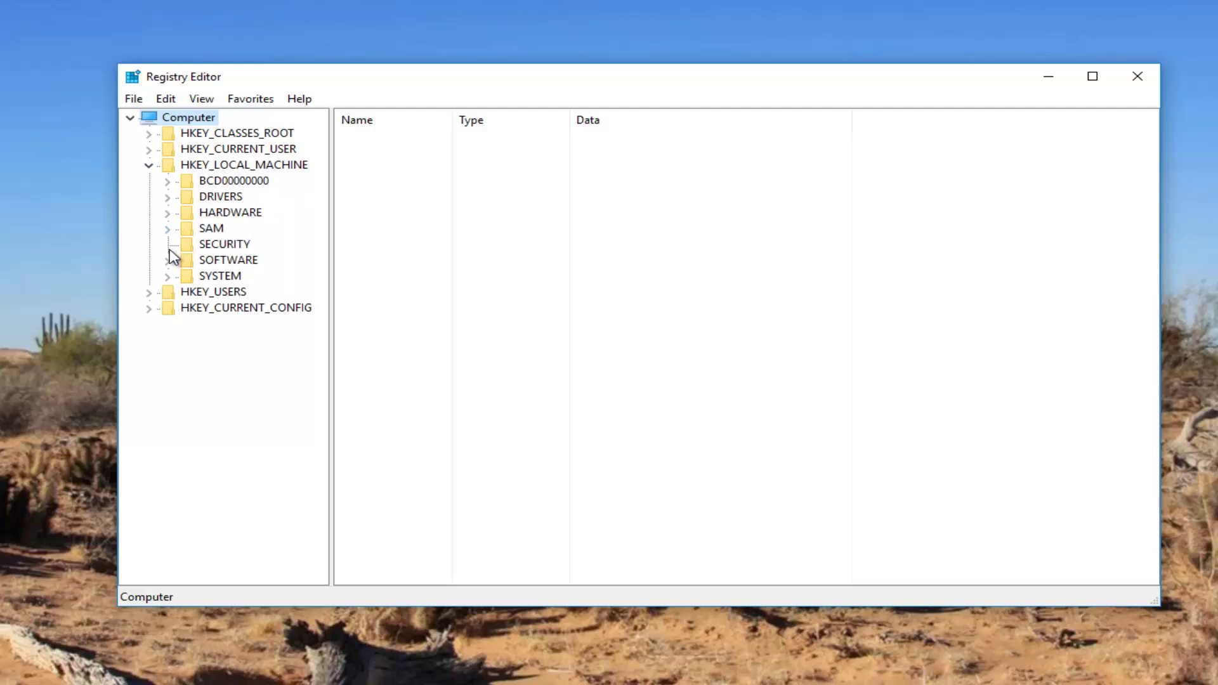
{"action": "left_click", "coordinate": [168, 276]}
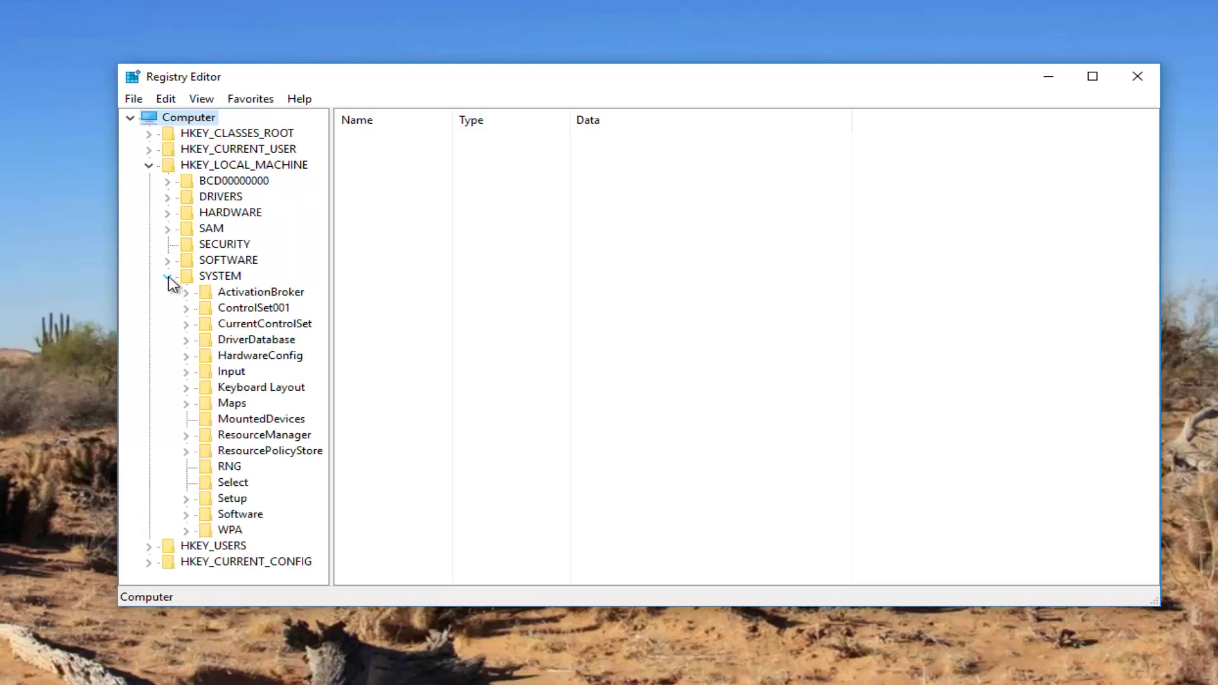
{"action": "left_click", "coordinate": [186, 324]}
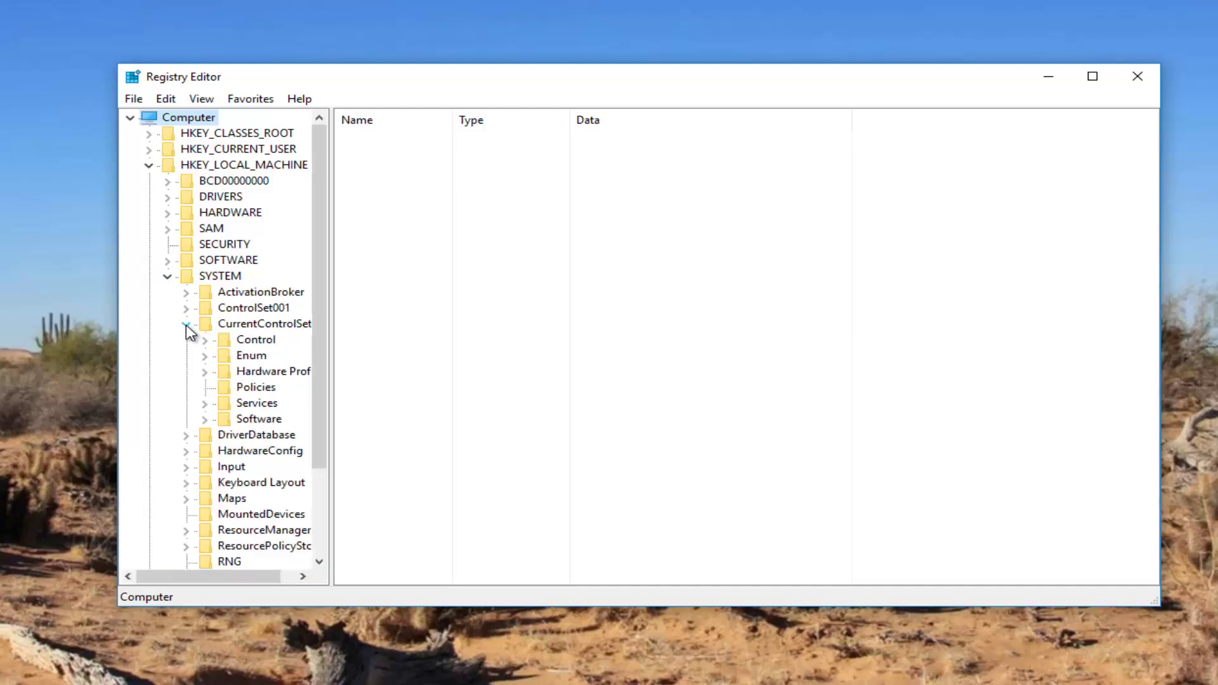
{"action": "left_click", "coordinate": [206, 340]}
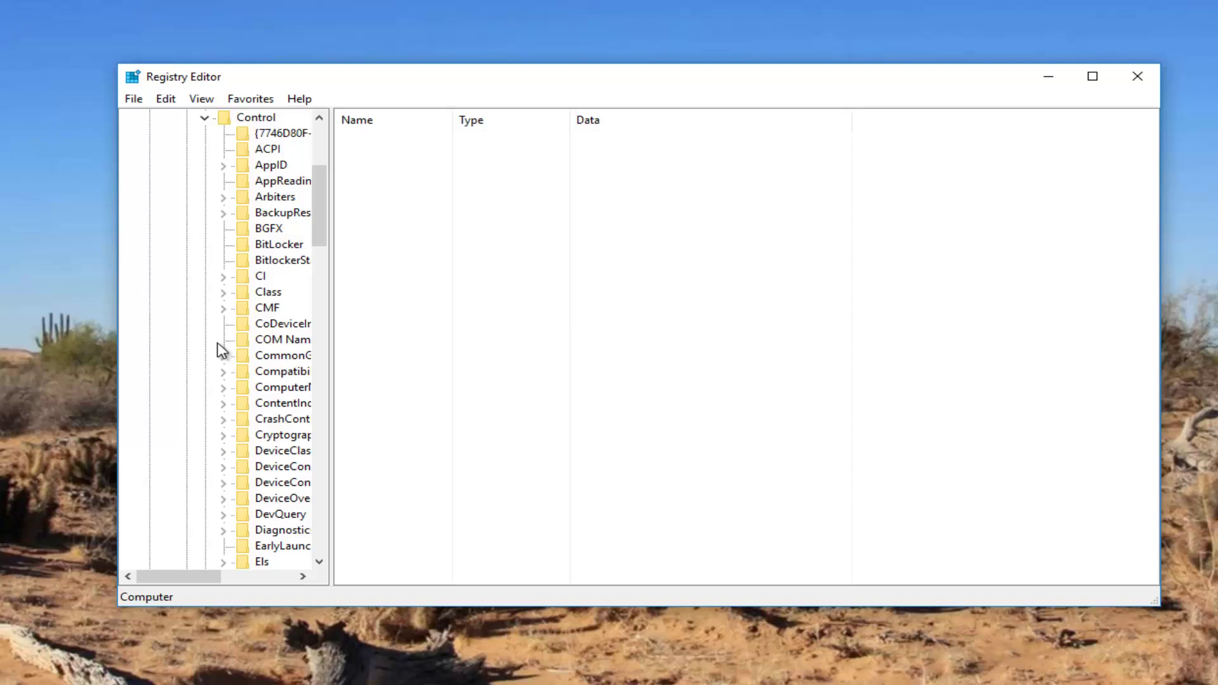
{"action": "left_click_drag", "start_coordinate": [331, 276], "coordinate": [444, 271]}
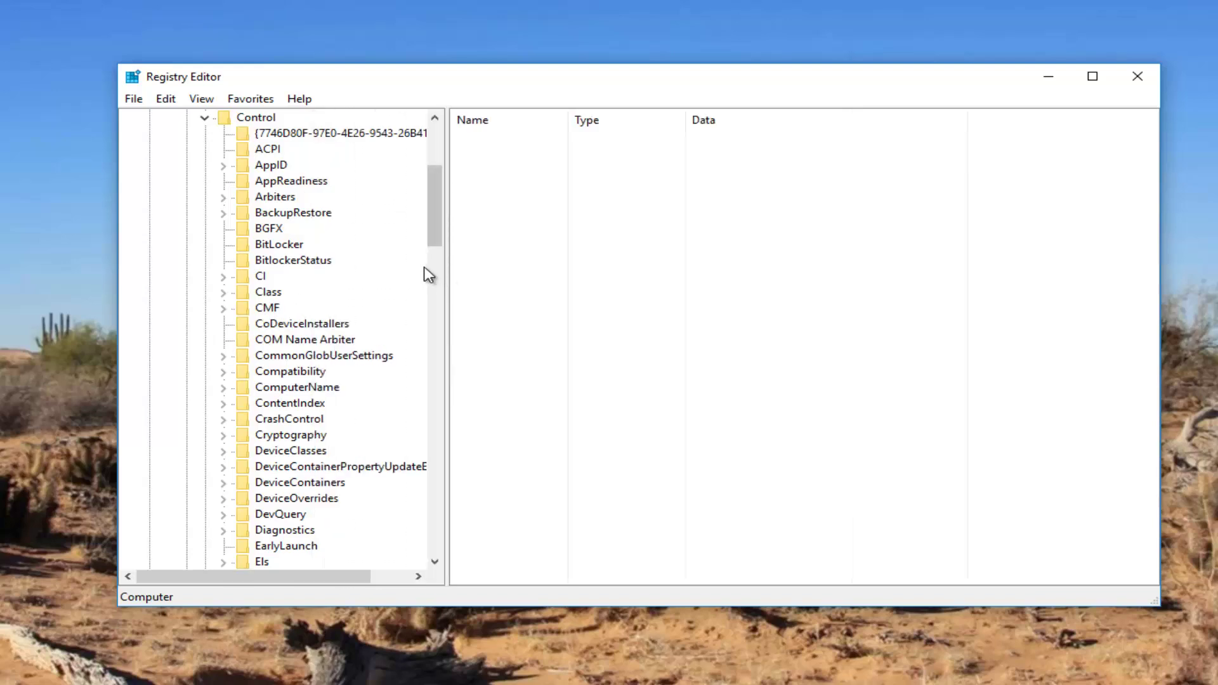
Select the Class key and open the registry Find dialog
{"action": "left_click", "coordinate": [268, 294]}
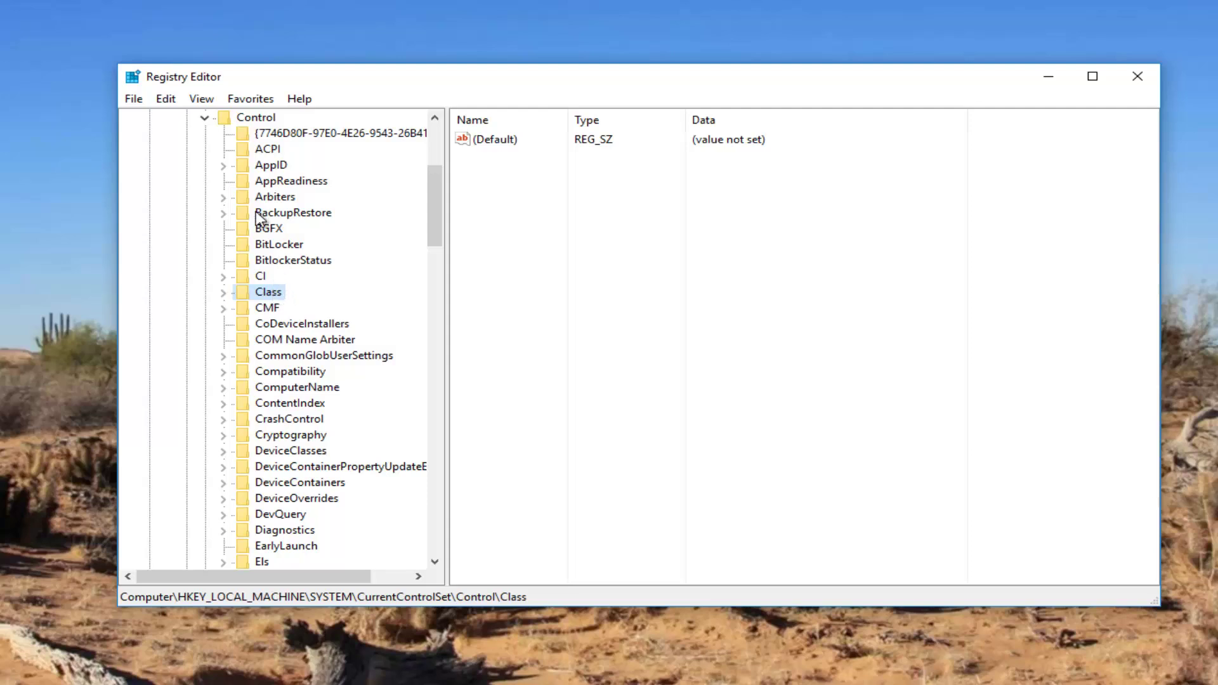
{"action": "left_click", "coordinate": [166, 100]}
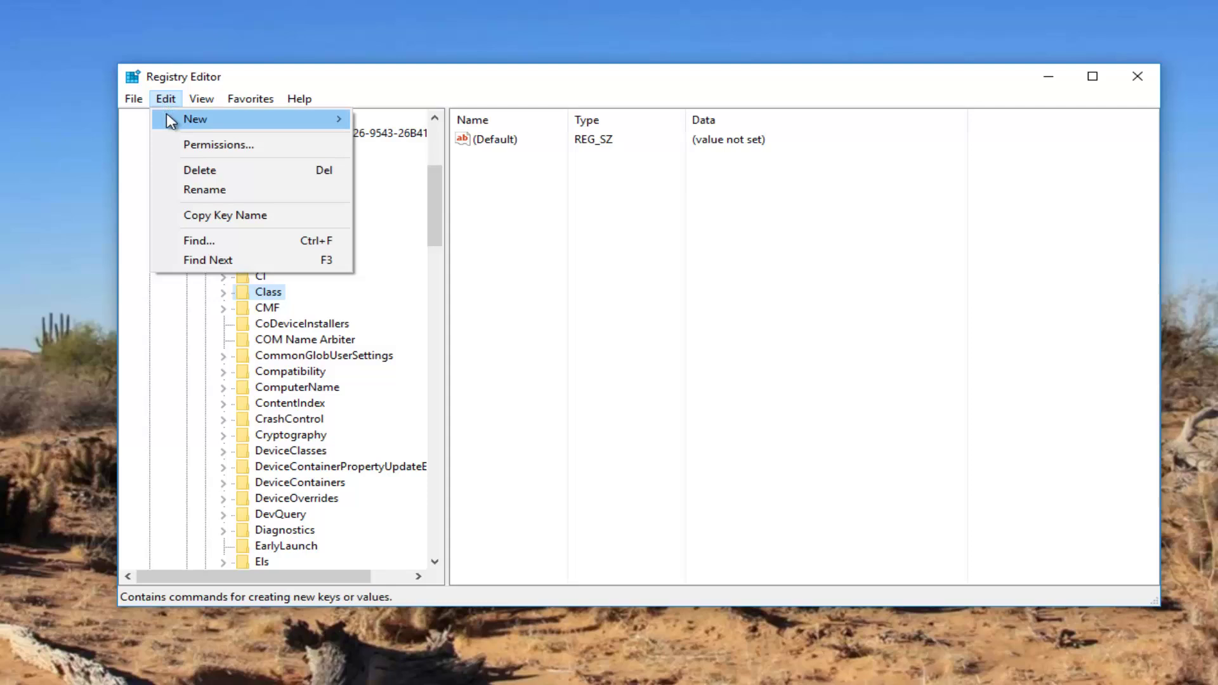
{"action": "left_click", "coordinate": [204, 244]}
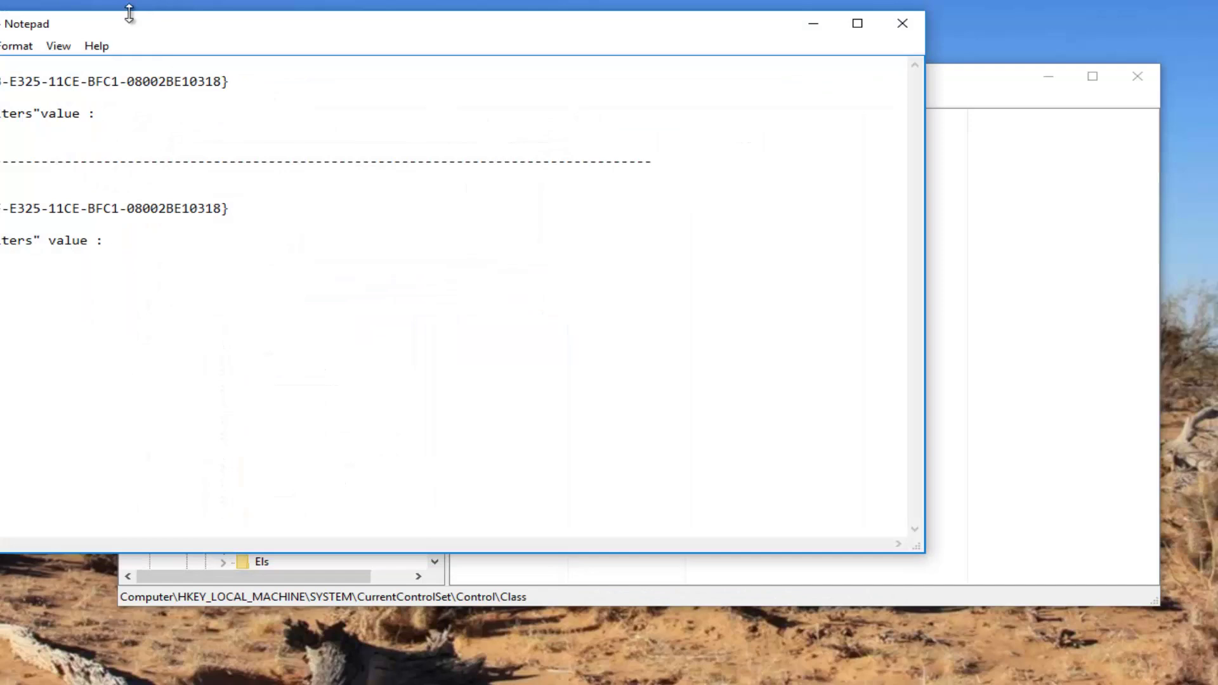
Copy the keyboard GUID {4d36e96b-e325-11ce-bfc1-08002be10318} from Notepad into Find and search
{"action": "left_click_drag", "start_coordinate": [129, 12], "coordinate": [366, 333]}
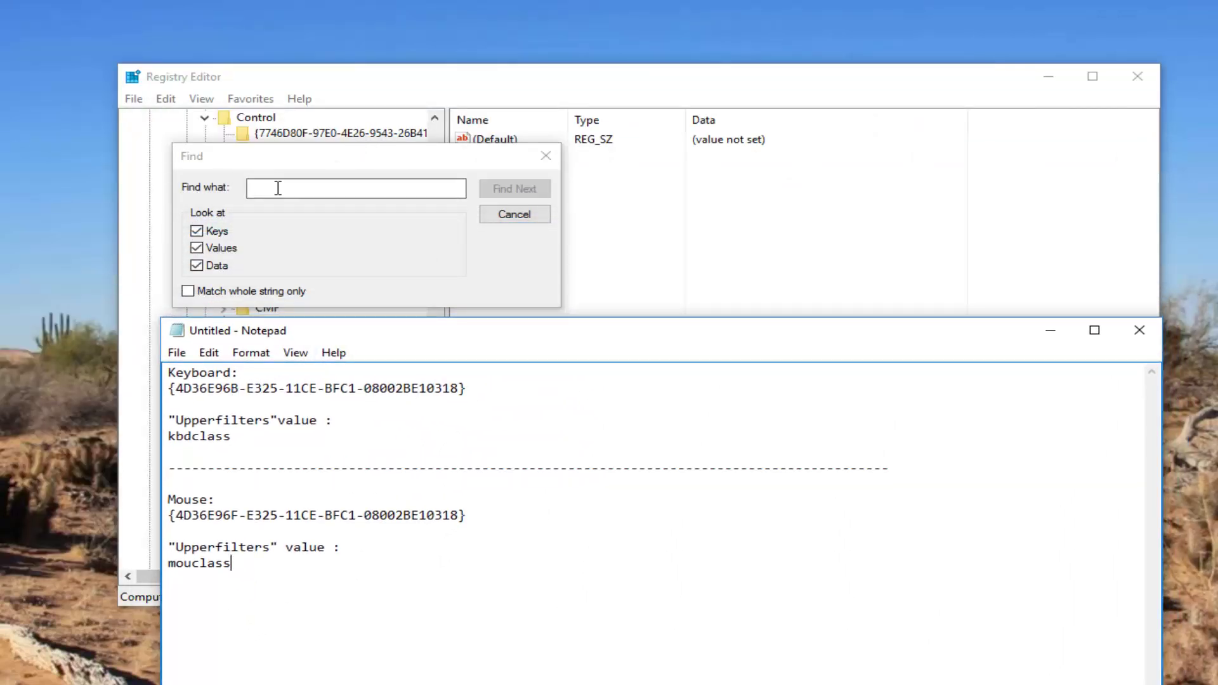
{"action": "left_click_drag", "start_coordinate": [459, 387], "coordinate": [179, 392]}
{"action": "right_click", "coordinate": [179, 392]}
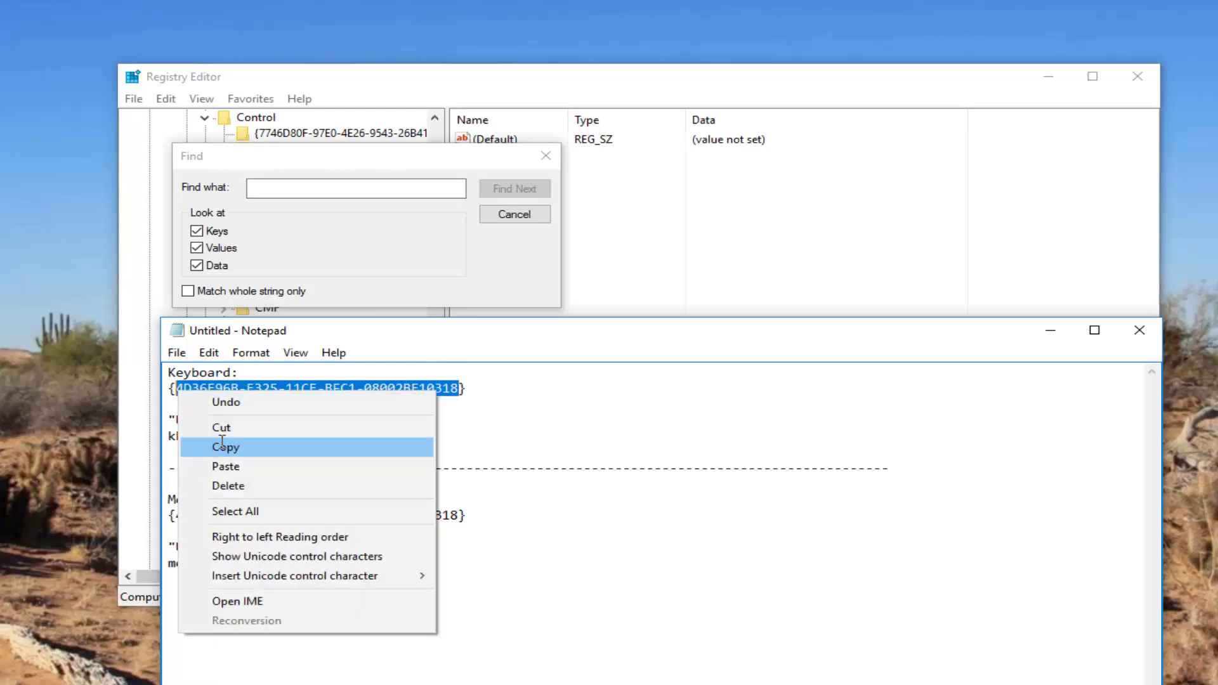
{"action": "left_click", "coordinate": [218, 446]}
{"action": "left_click", "coordinate": [1054, 330]}
{"action": "right_click", "coordinate": [307, 188]}
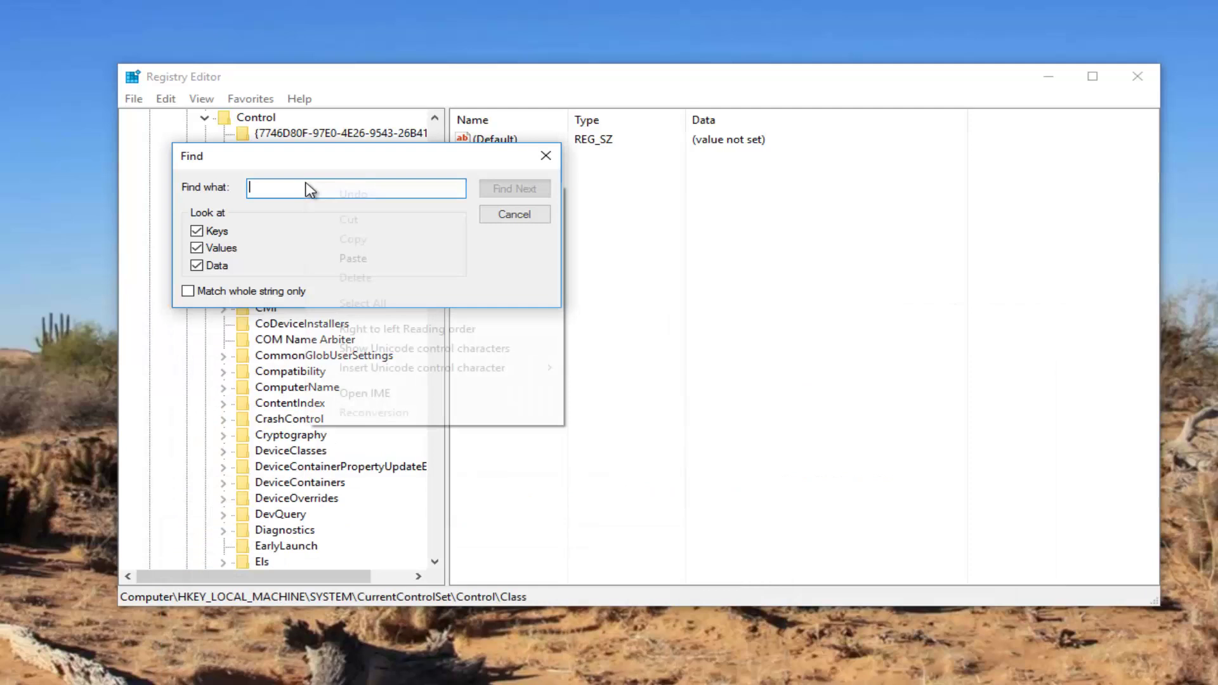
{"action": "left_click", "coordinate": [341, 253]}
{"action": "left_click", "coordinate": [501, 189]}
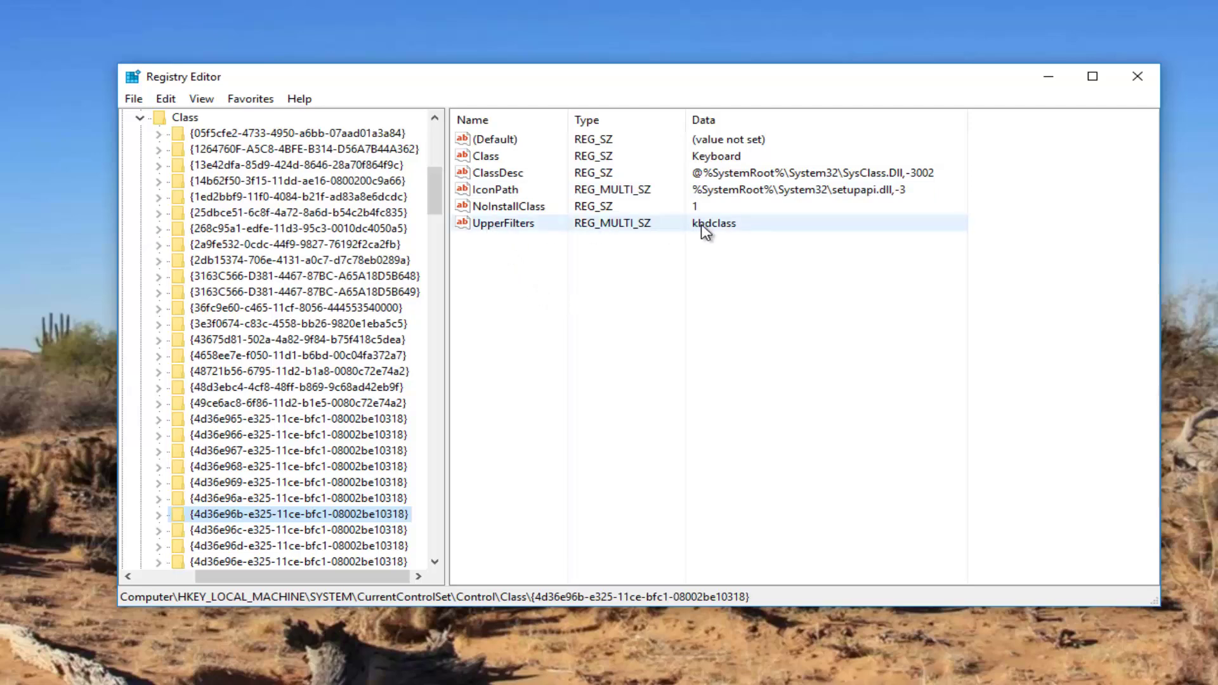
Delete the UpperFilters value from the Keyboard class key and confirm the deletion
{"action": "key", "text": "alt+Tab"}
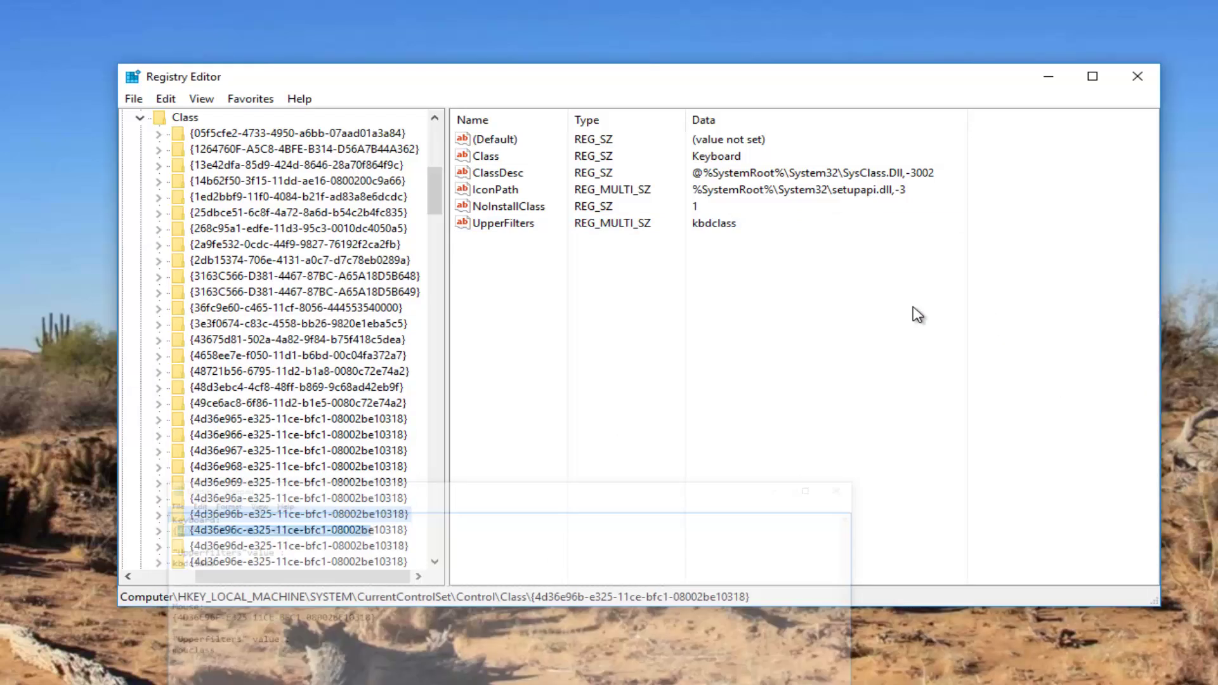
{"action": "left_click", "coordinate": [1050, 330]}
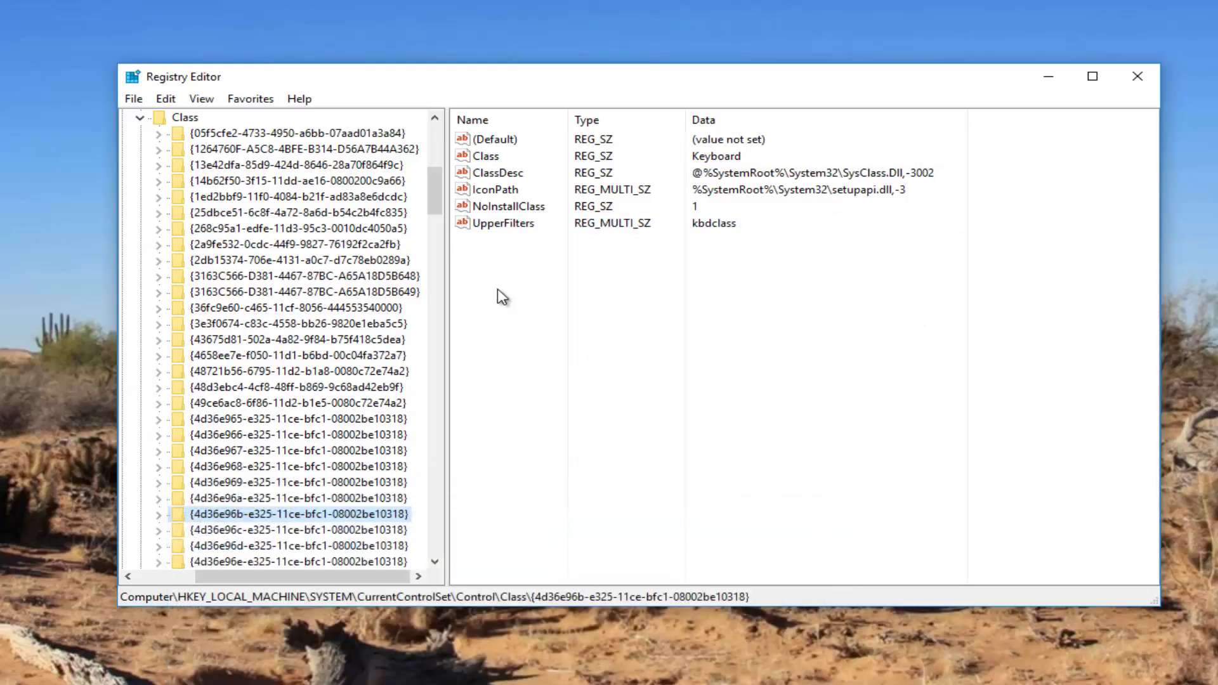
{"action": "right_click", "coordinate": [493, 225]}
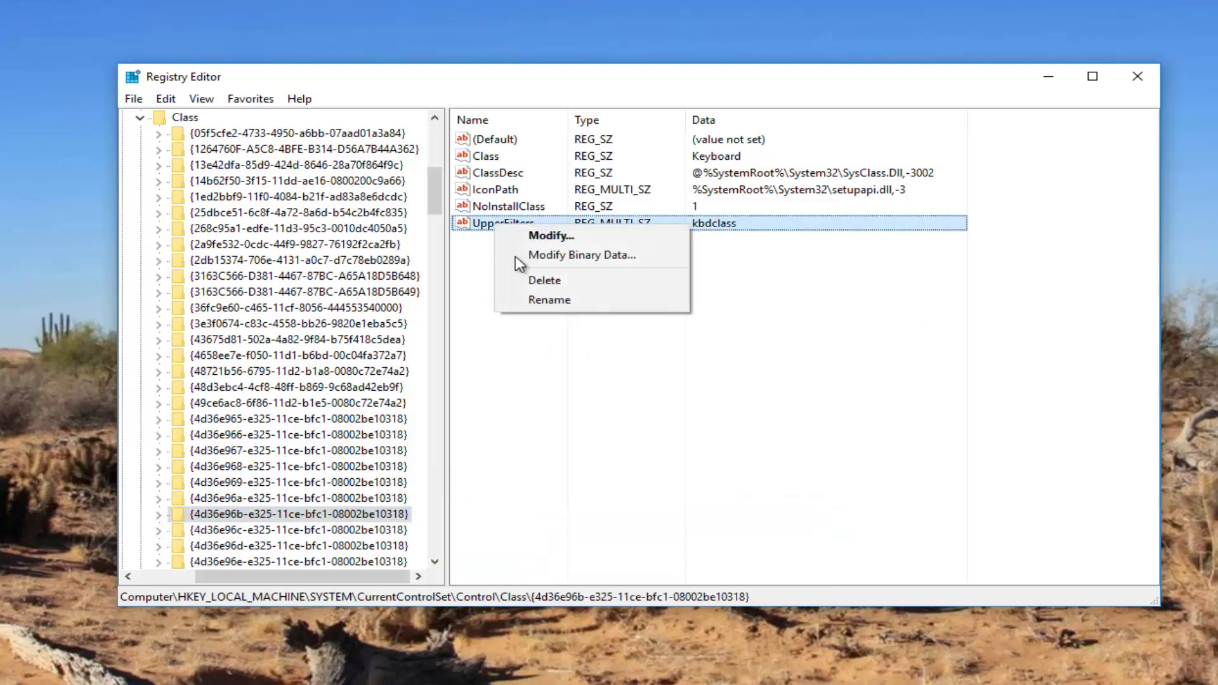
{"action": "left_click", "coordinate": [541, 278]}
{"action": "left_click", "coordinate": [769, 373]}
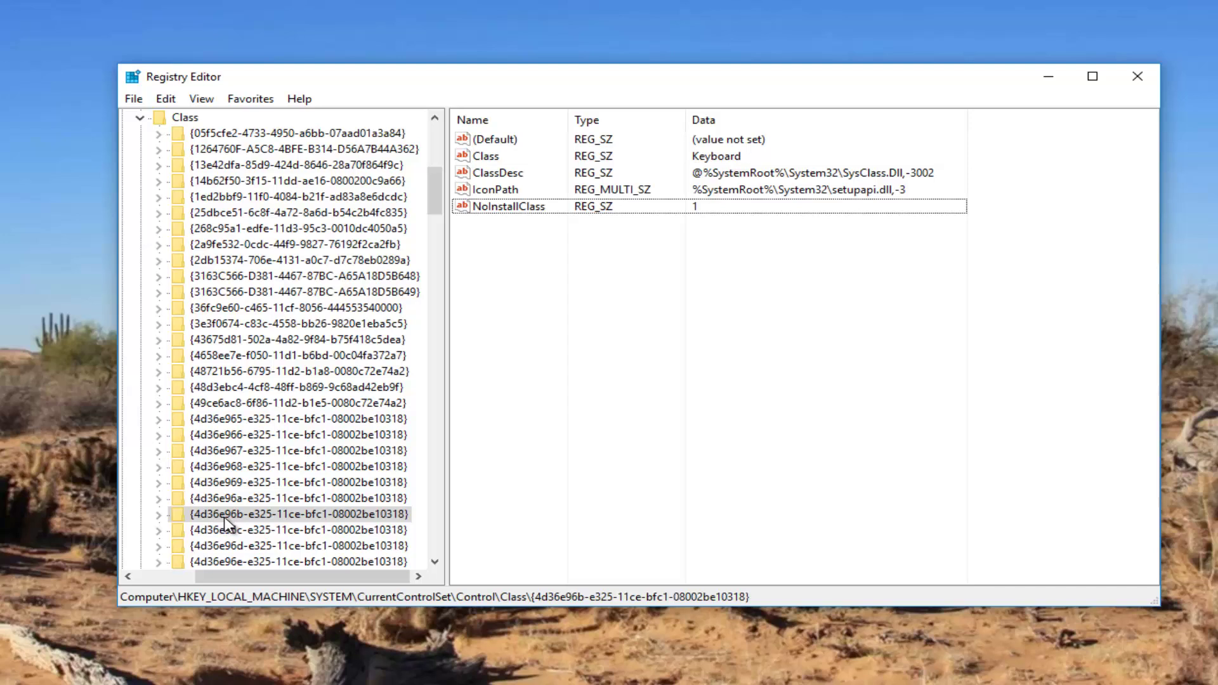
Create a new multi-string value named Upperfilters in the keyboard class key
{"action": "right_click", "coordinate": [224, 520]}
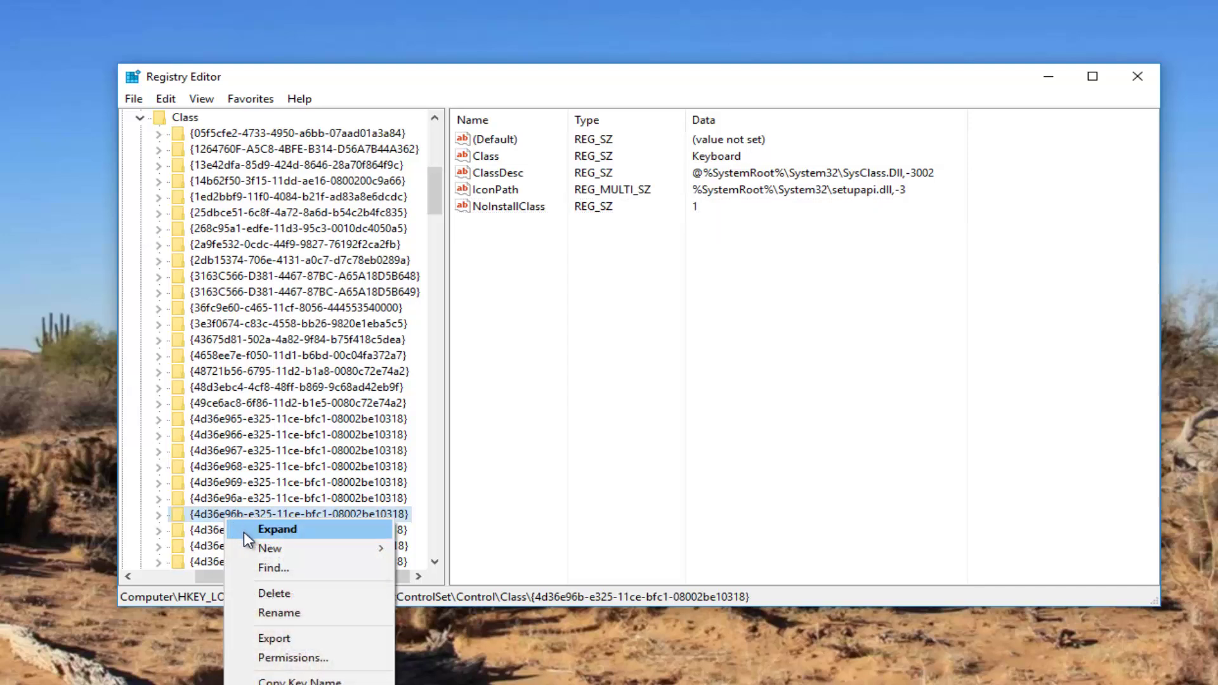
{"action": "mouse_move", "coordinate": [259, 552]}
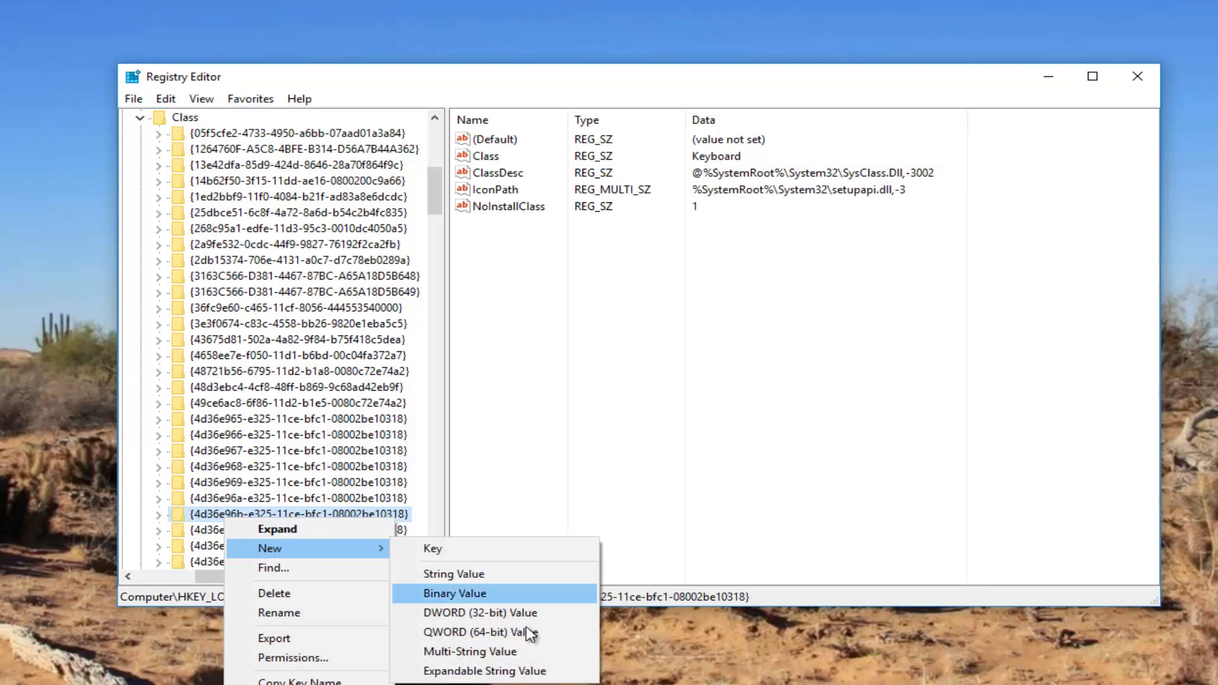
{"action": "left_click", "coordinate": [487, 653]}
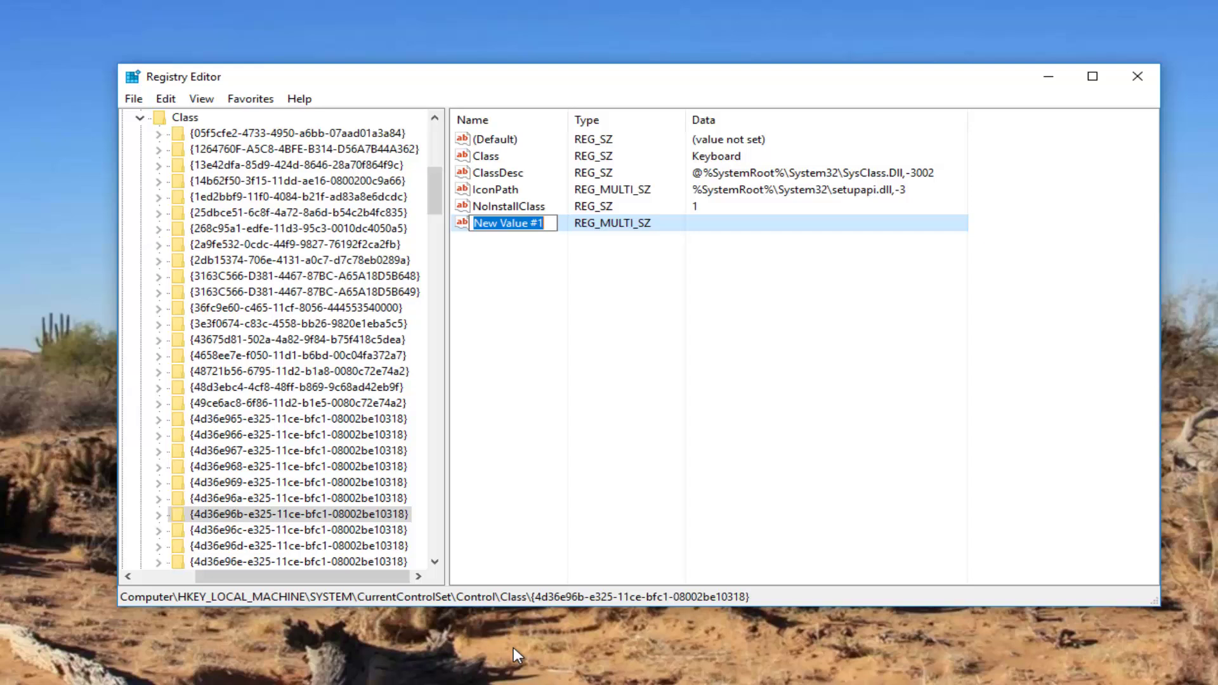
{"action": "type", "text": "Upperfilte"}
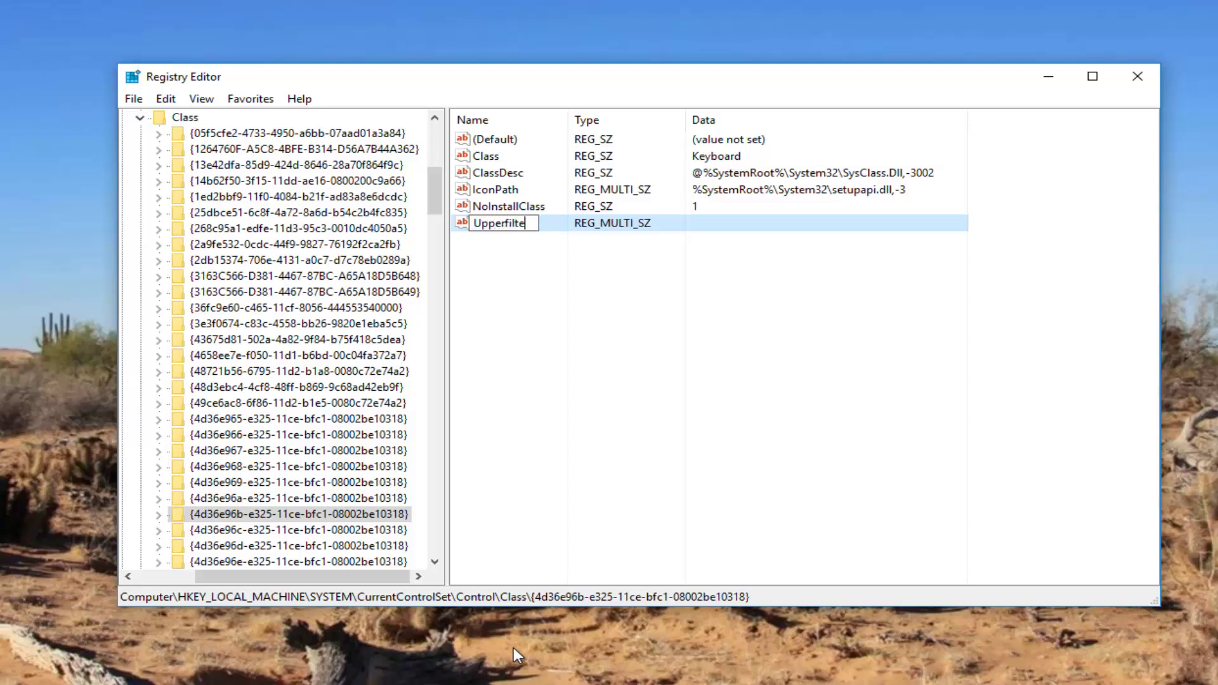
{"action": "type", "text": "rs"}
{"action": "key", "text": "Return"}
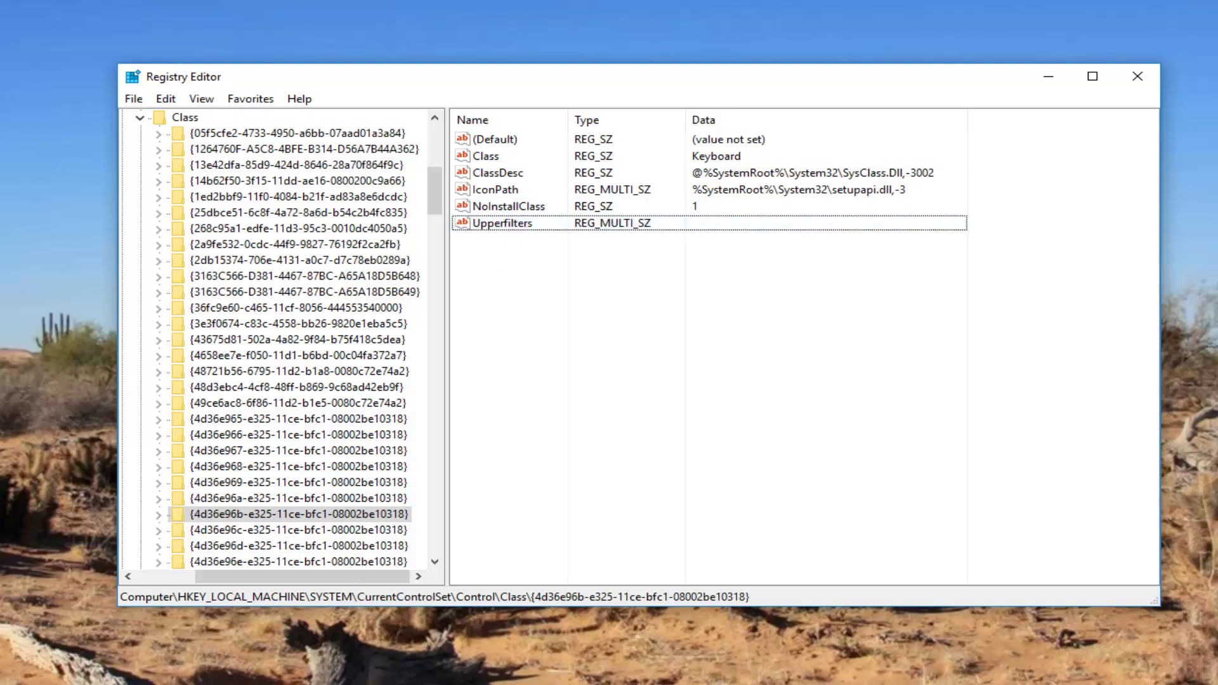
Check the Notepad notes, then select the new Upperfilters value in the registry
{"action": "key", "text": "alt+Tab"}
{"action": "left_click", "coordinate": [208, 421]}
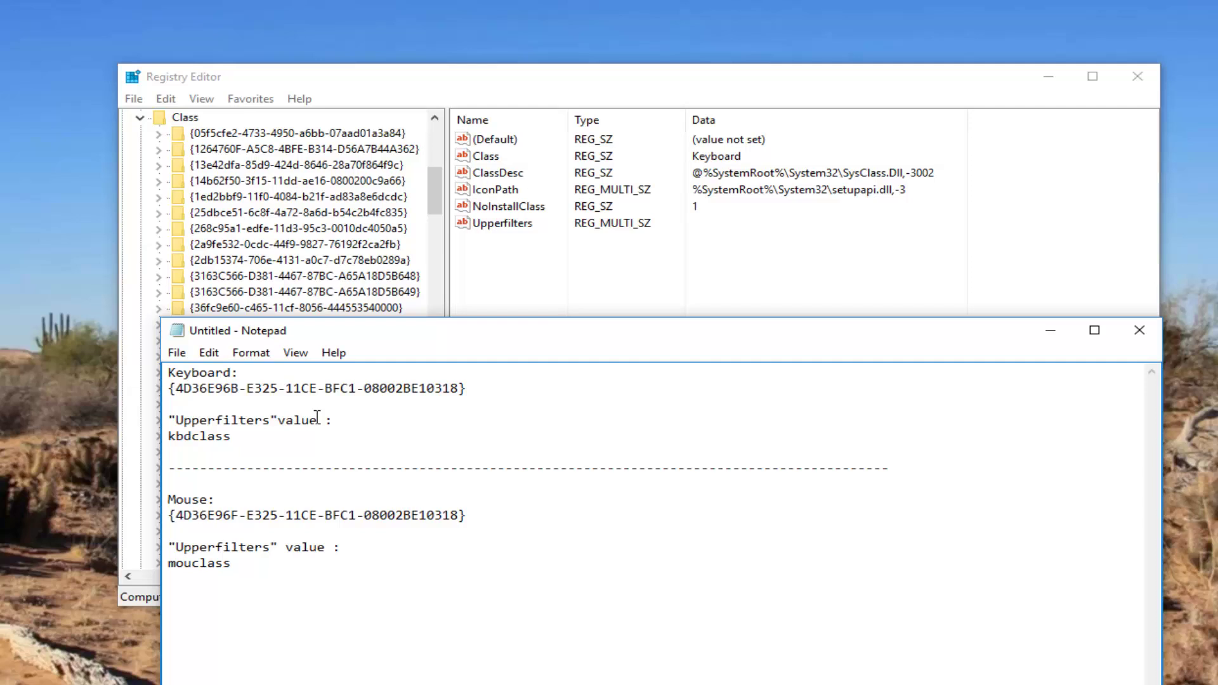
{"action": "left_click", "coordinate": [612, 85]}
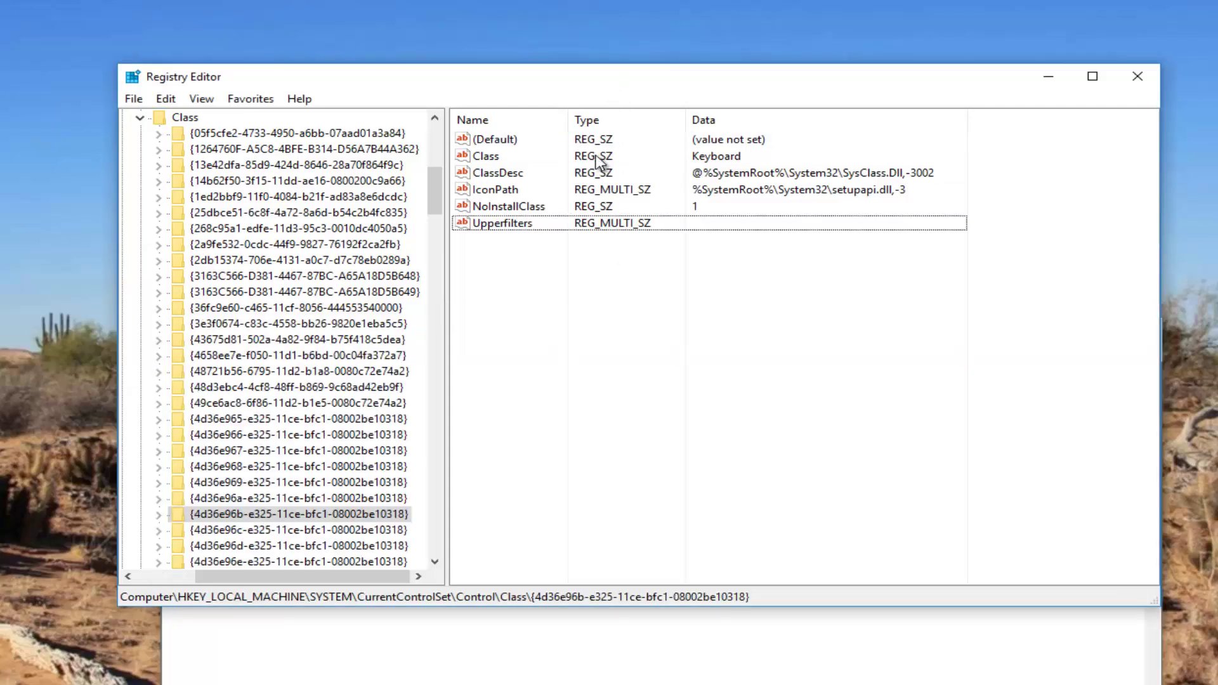
Set Upperfilters' data to kbdclass copied from Notepad, then dismiss the empty-strings warning
{"action": "right_click", "coordinate": [496, 227]}
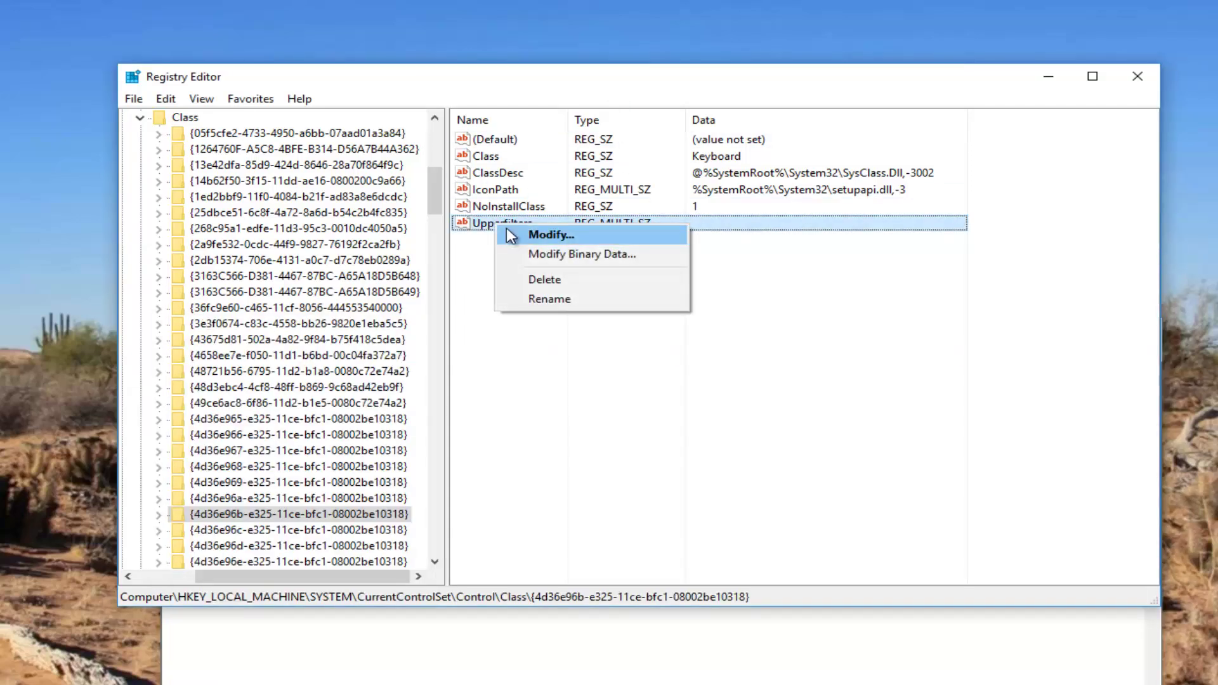
{"action": "left_click", "coordinate": [548, 235]}
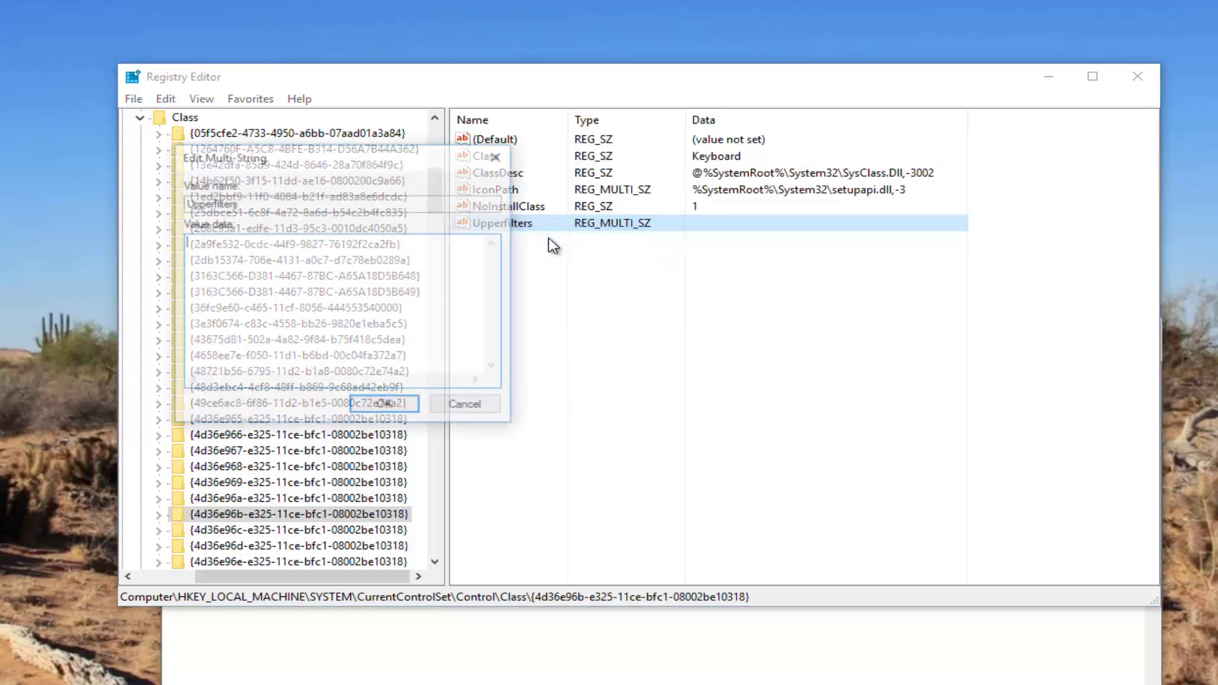
{"action": "left_click", "coordinate": [311, 677]}
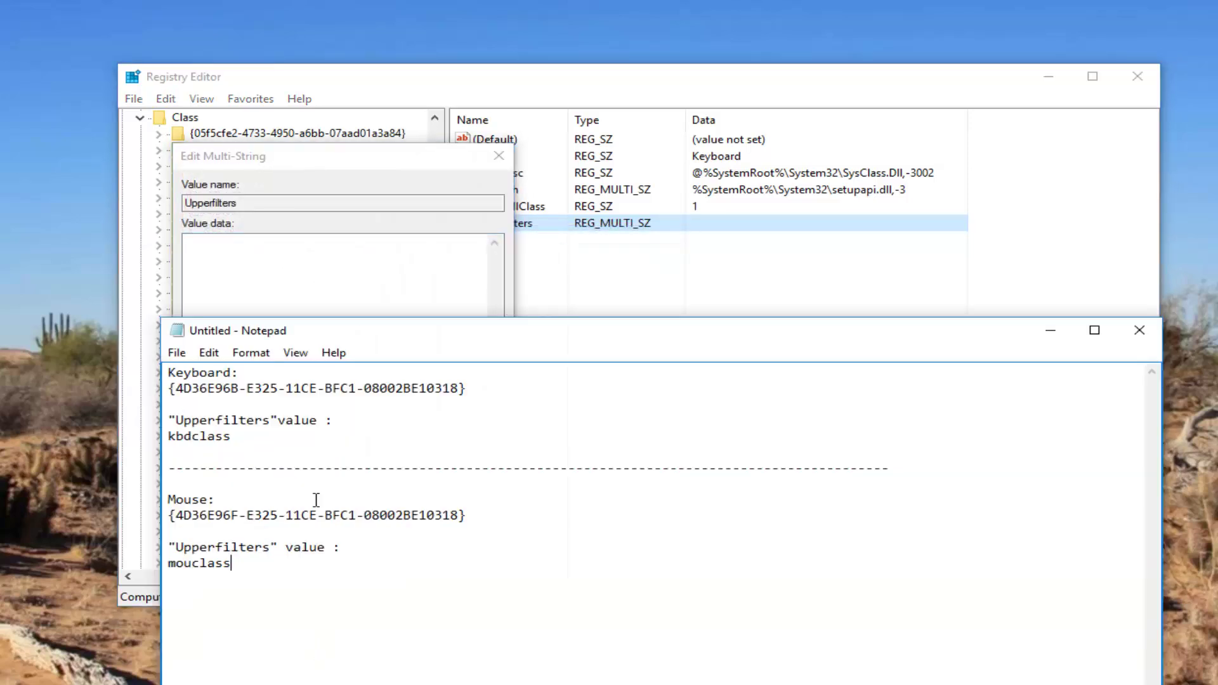
{"action": "double_click", "coordinate": [209, 435]}
{"action": "right_click", "coordinate": [205, 436]}
{"action": "left_click", "coordinate": [241, 494]}
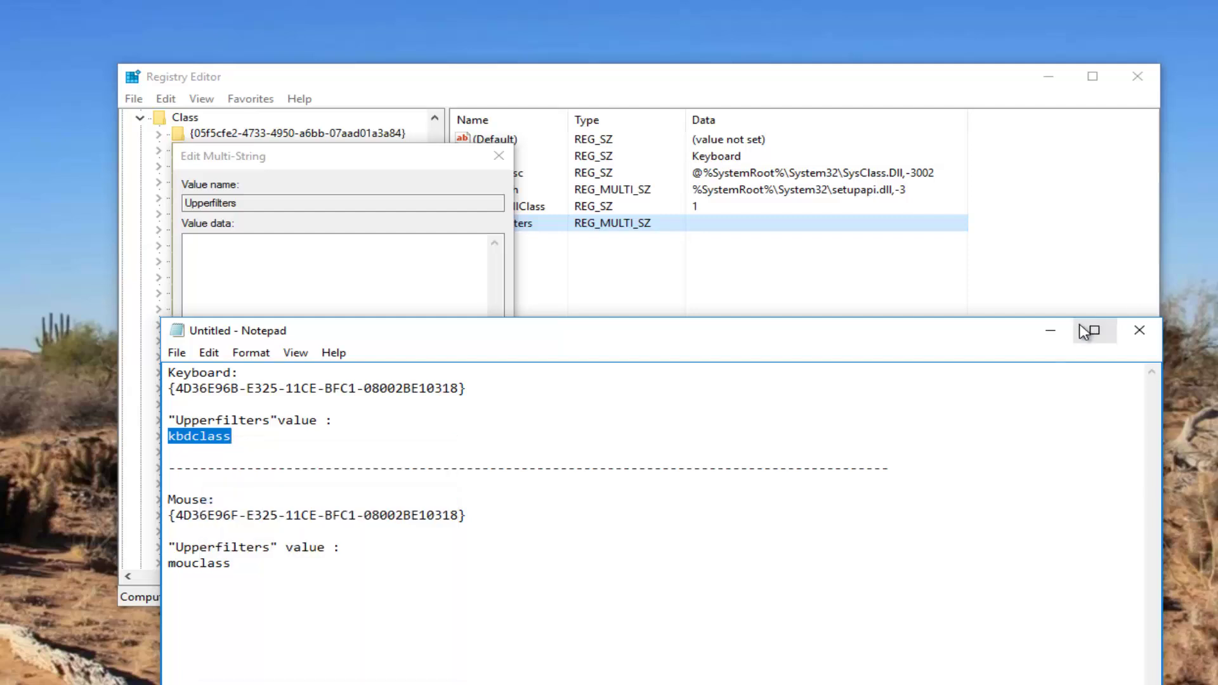
{"action": "left_click", "coordinate": [1050, 330]}
{"action": "right_click", "coordinate": [245, 261]}
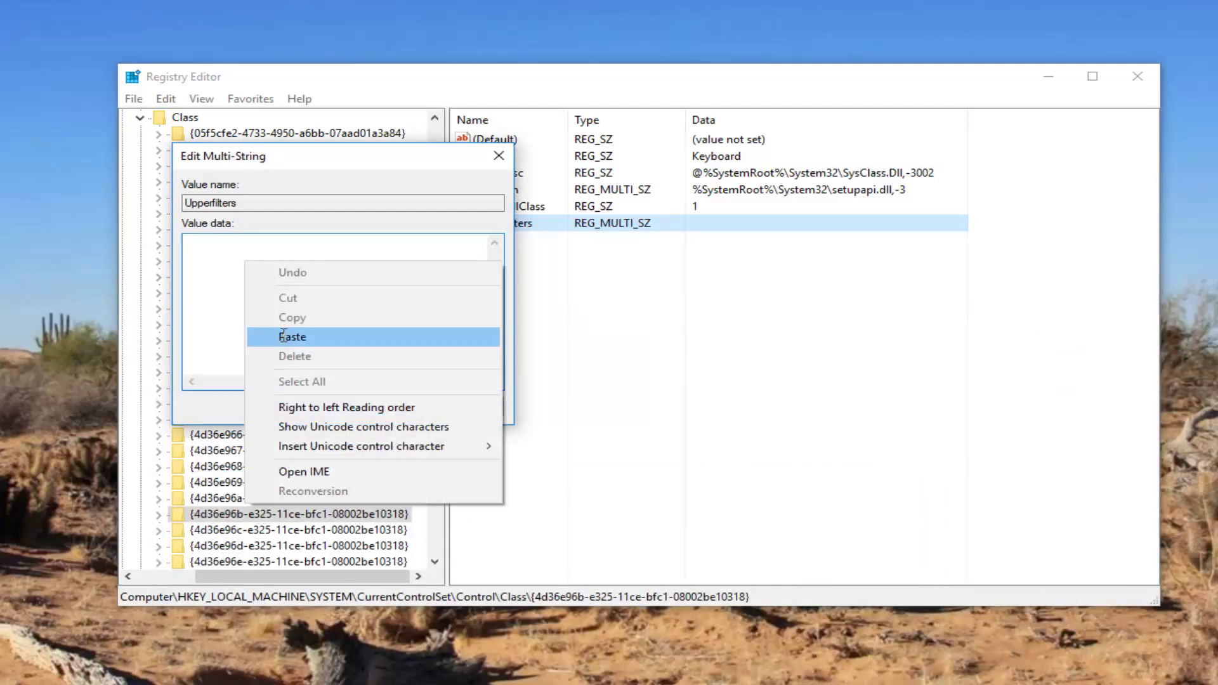
{"action": "left_click", "coordinate": [283, 336]}
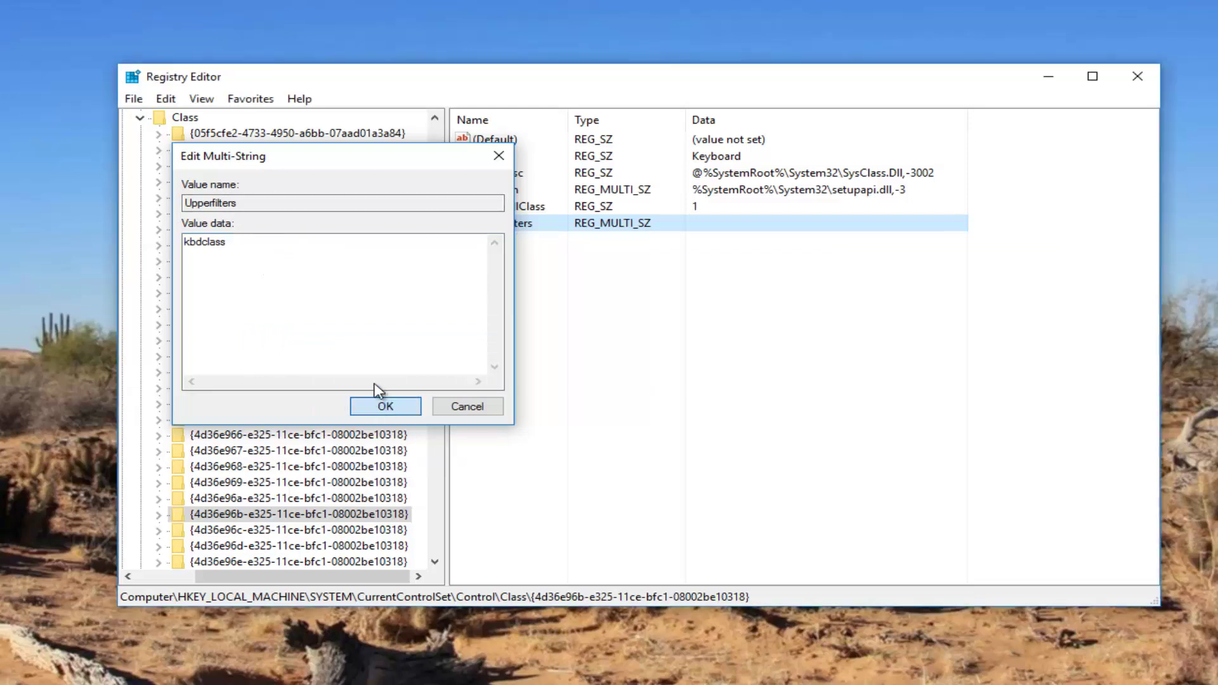
{"action": "left_click", "coordinate": [383, 408]}
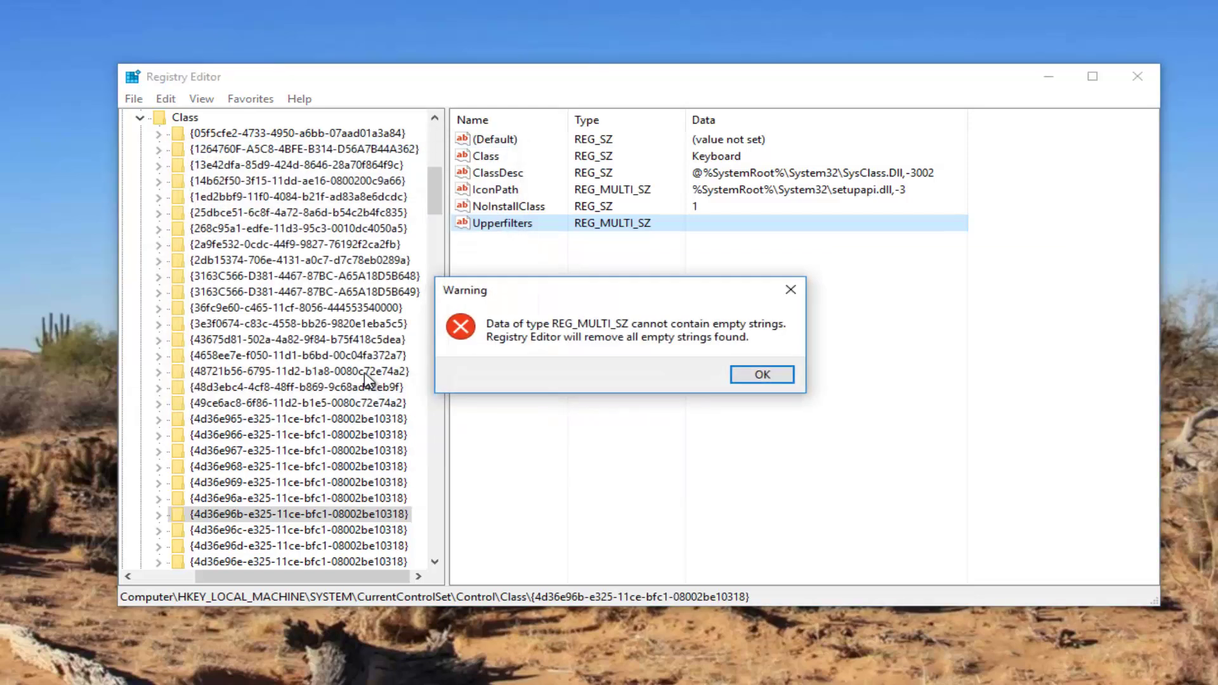
{"action": "left_click", "coordinate": [754, 375]}
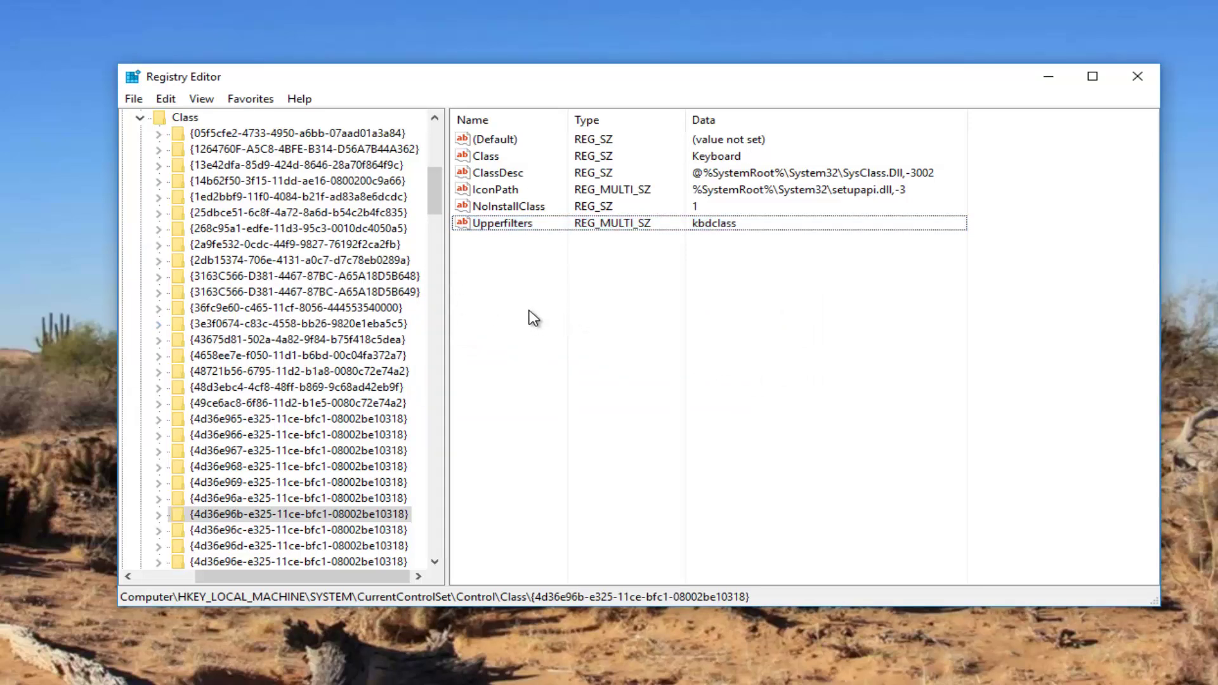
Select the Class key, open Find and clear the previous search text
{"action": "left_click", "coordinate": [193, 119]}
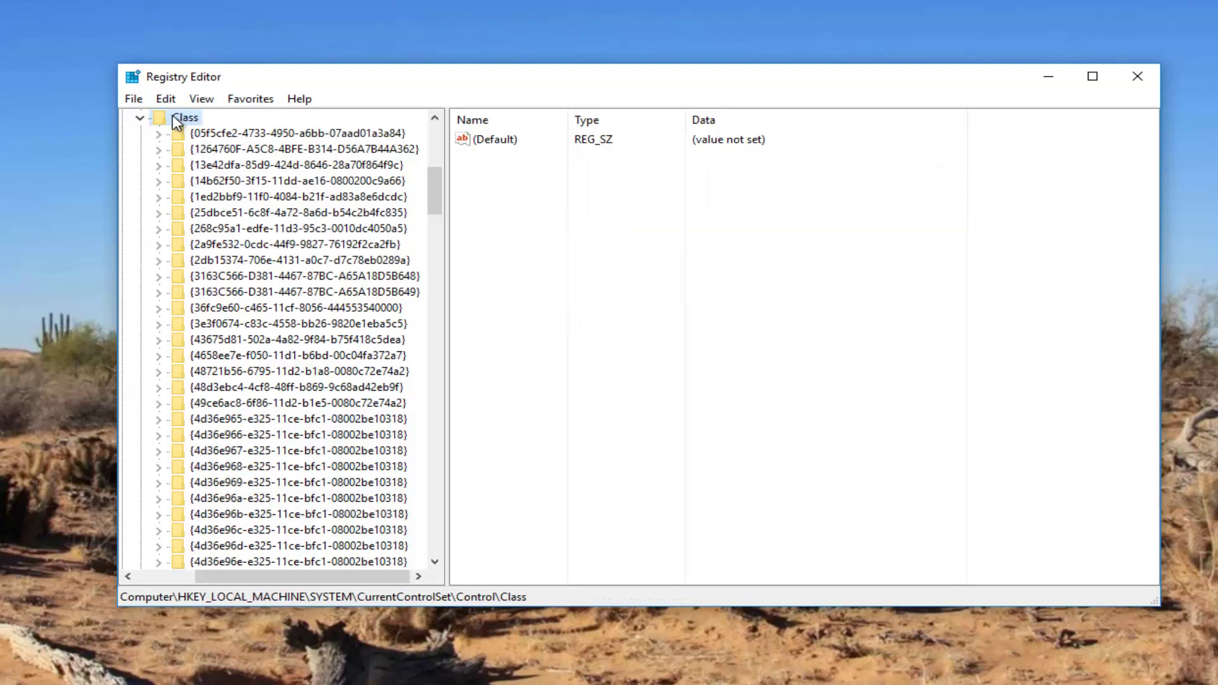
{"action": "left_click", "coordinate": [167, 100]}
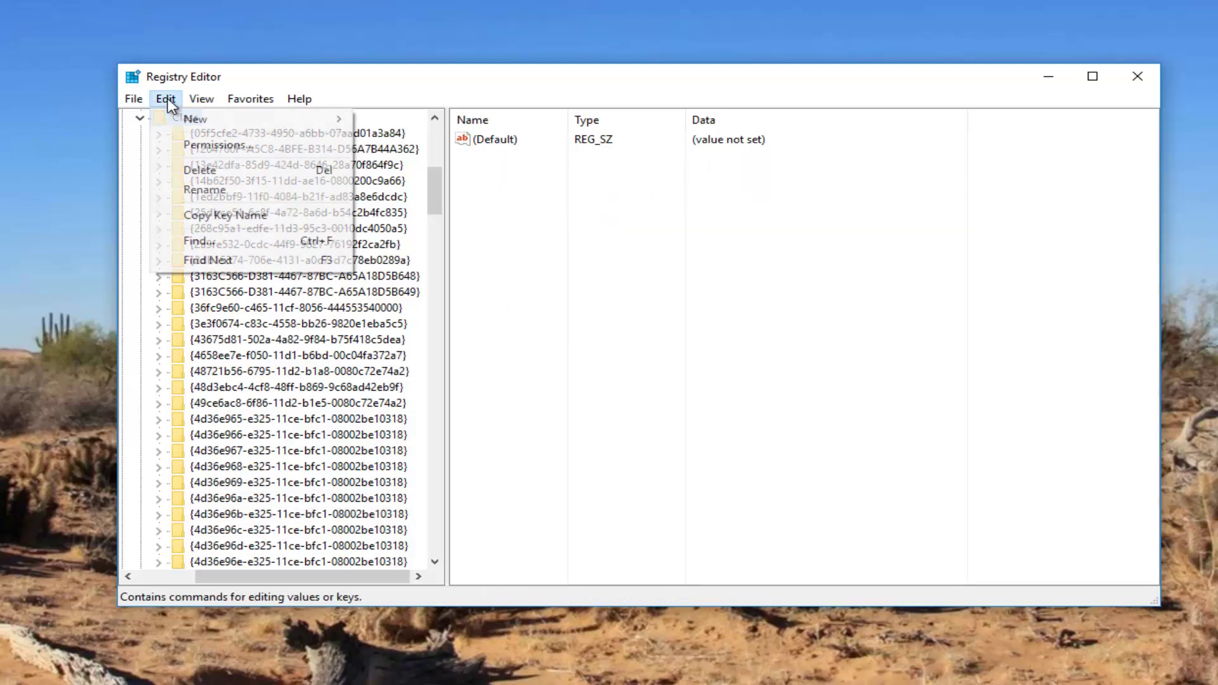
{"action": "left_click", "coordinate": [204, 242]}
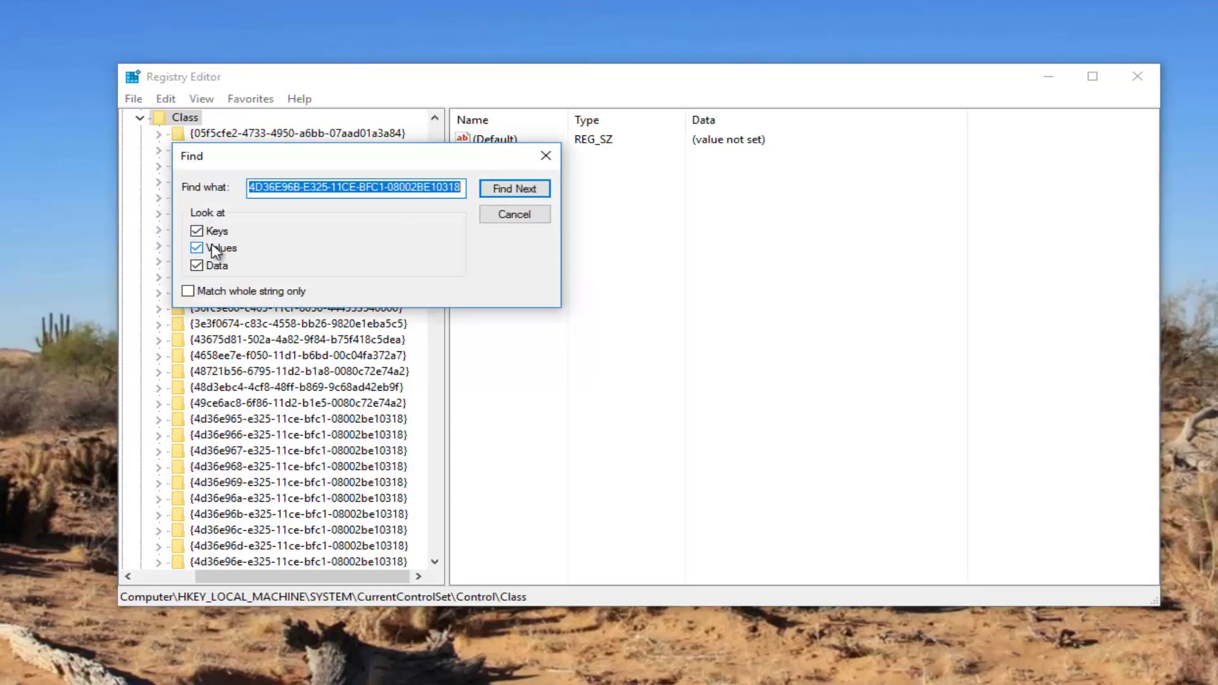
{"action": "key", "text": "BackSpace"}
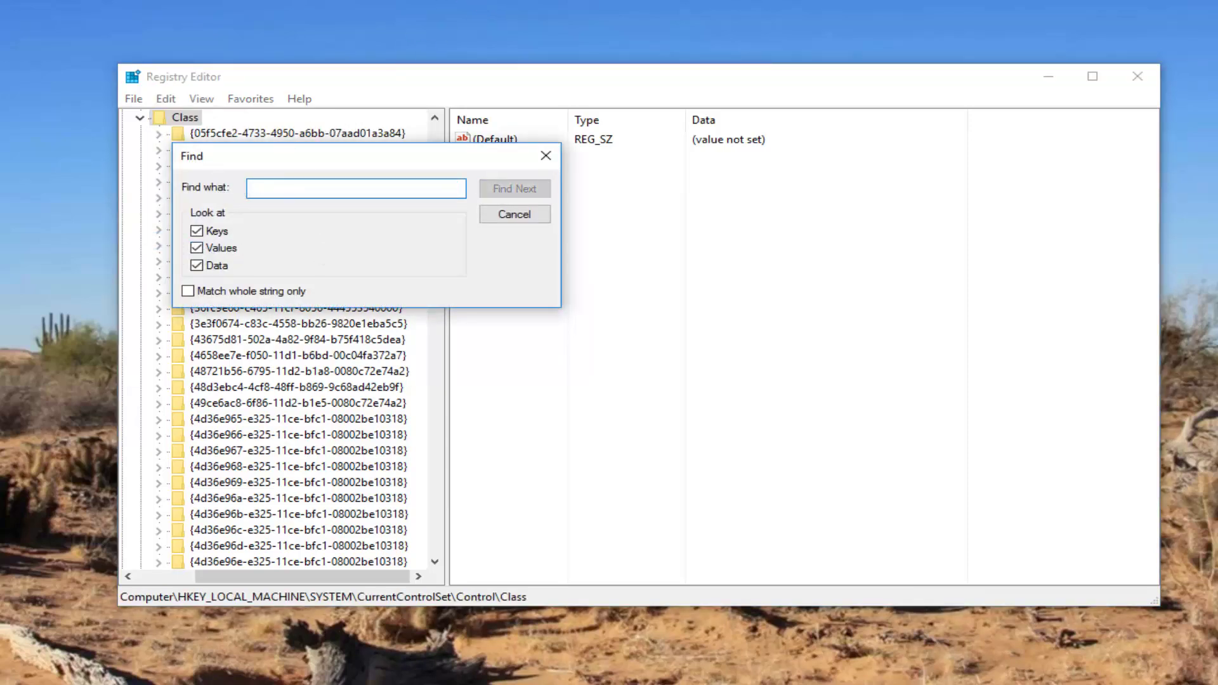
Paste the mouse GUID 4D36E96F-E325-11CE-BFC1-08002BE10318 from Notepad into Find what
{"action": "key", "text": "alt+Tab"}
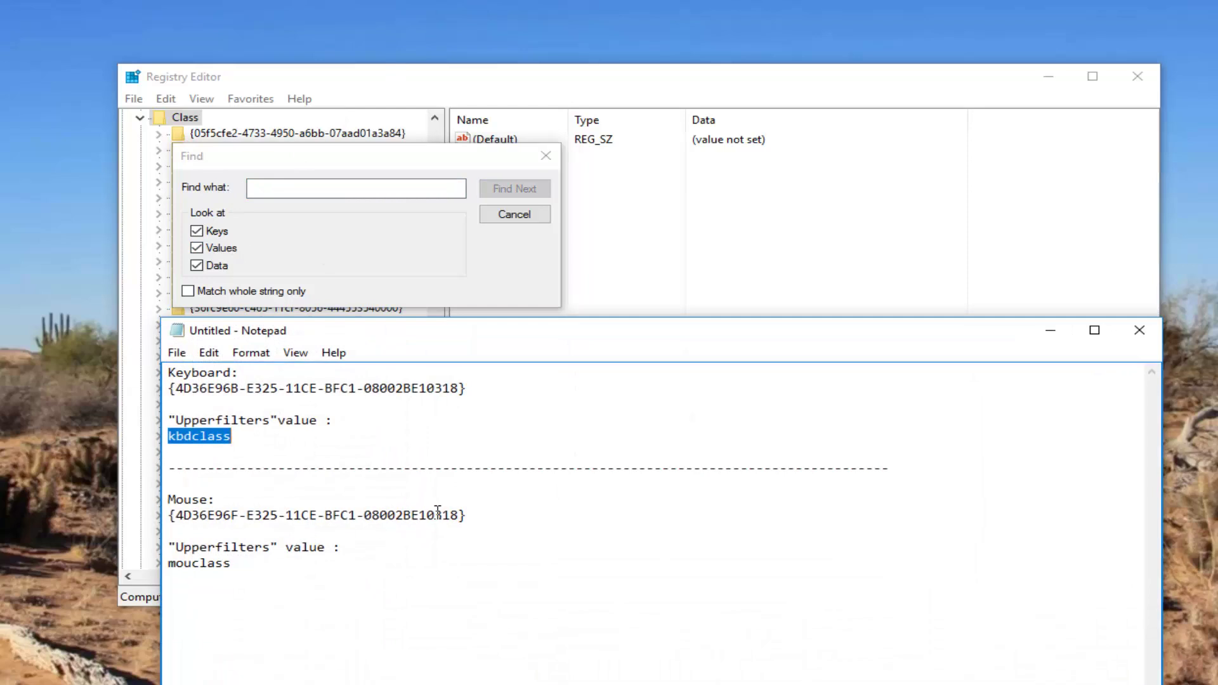
{"action": "left_click_drag", "start_coordinate": [457, 515], "coordinate": [177, 517]}
{"action": "right_click", "coordinate": [187, 524]}
{"action": "left_click", "coordinate": [235, 326]}
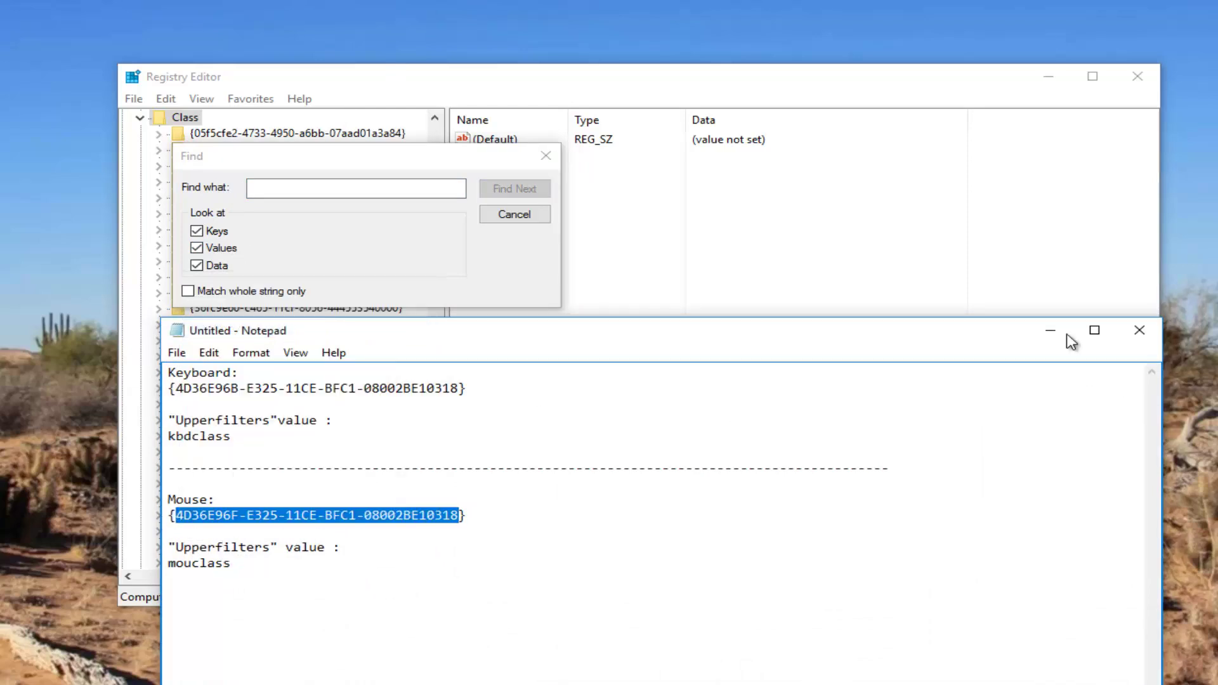
{"action": "left_click", "coordinate": [1050, 330]}
{"action": "right_click", "coordinate": [312, 188]}
{"action": "left_click", "coordinate": [355, 258]}
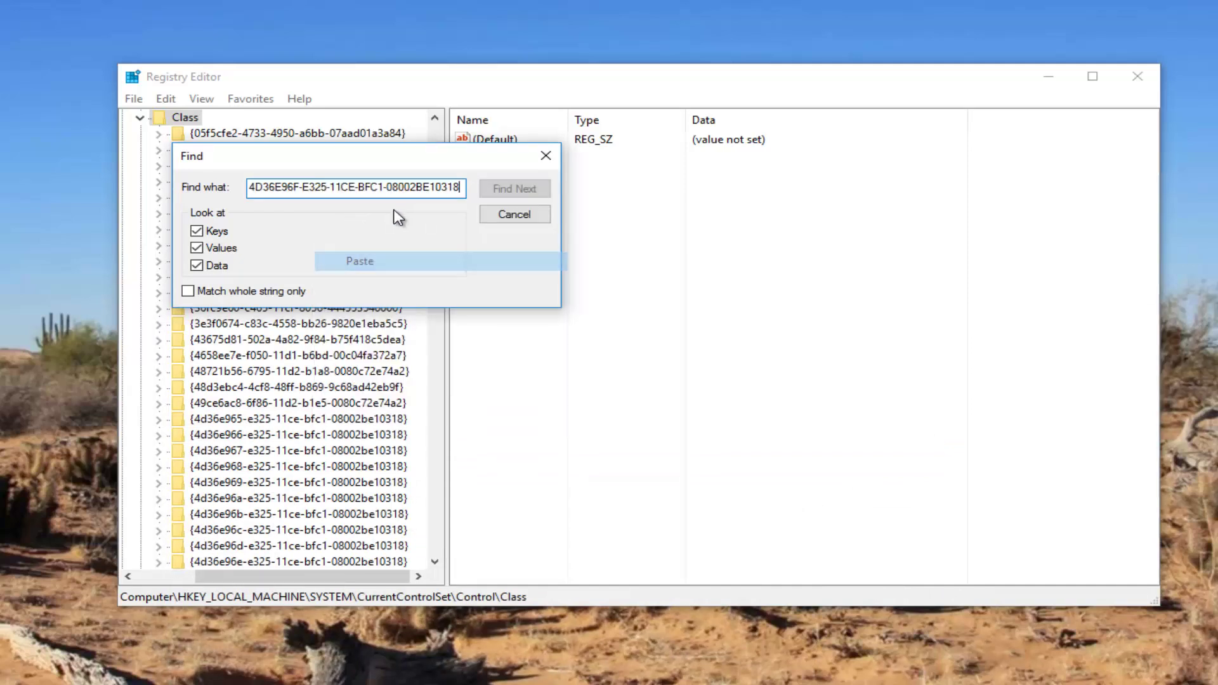
Find the mouse class key and delete its UpperFilters (mouclass) value
{"action": "left_click", "coordinate": [506, 187]}
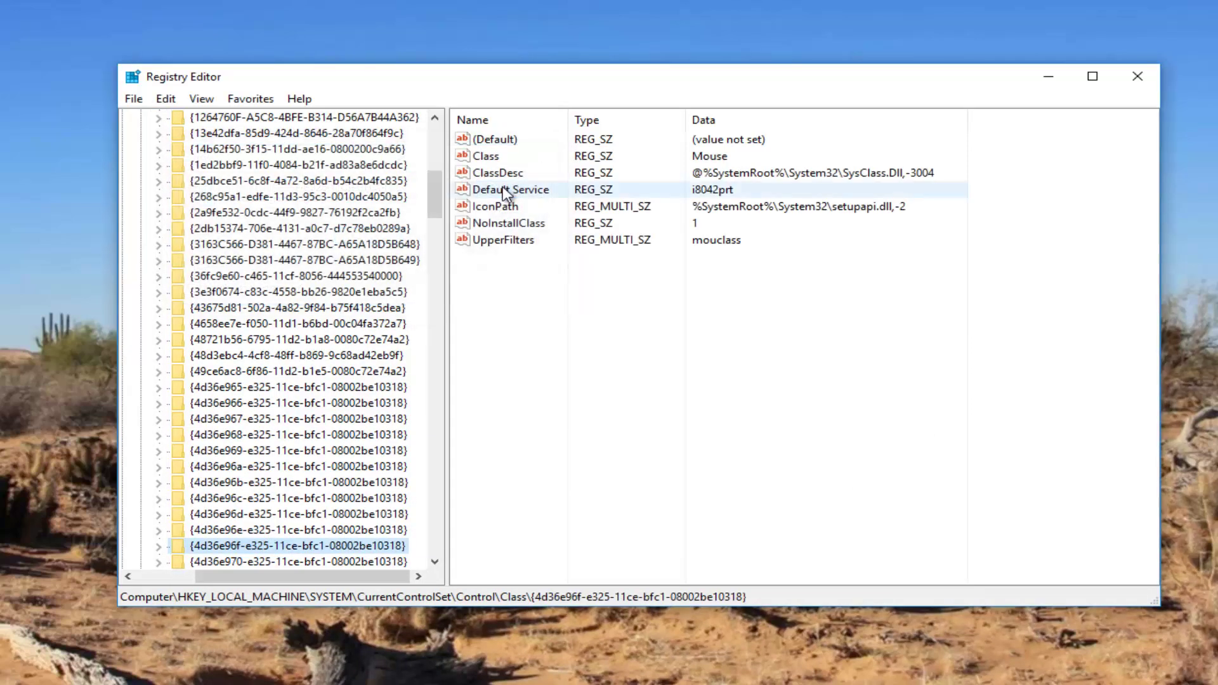
{"action": "scroll", "coordinate": [212, 536], "scroll_direction": "down", "scroll_amount": 1}
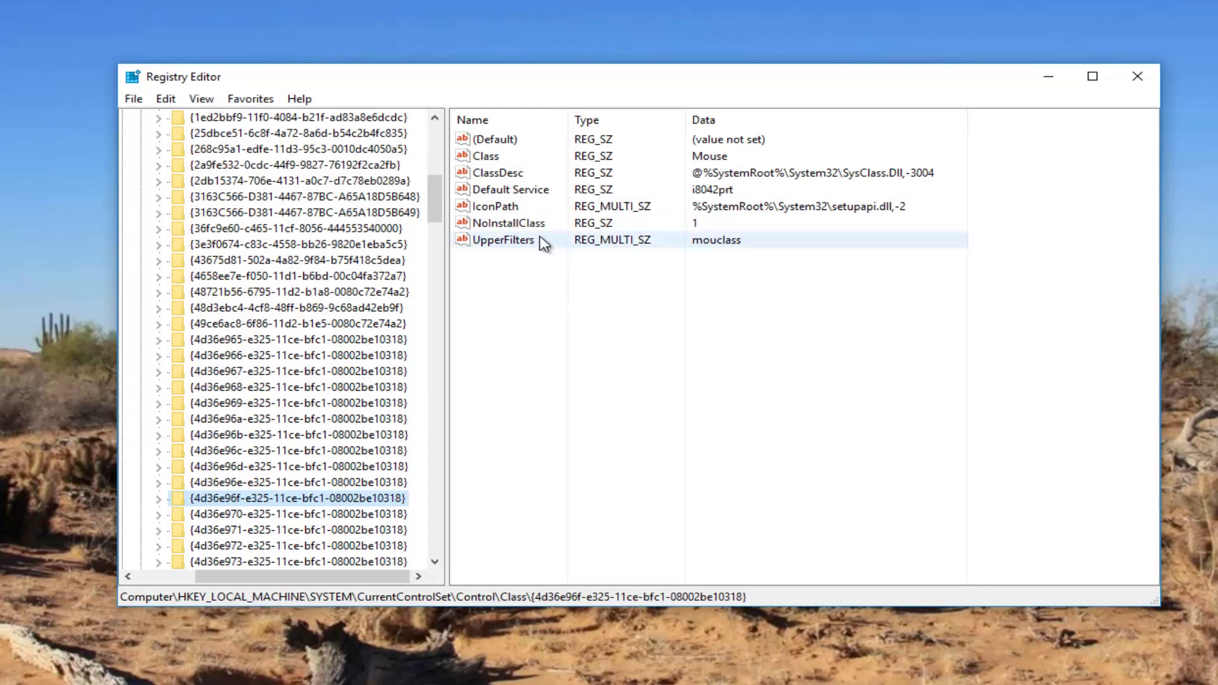
{"action": "left_click", "coordinate": [514, 247]}
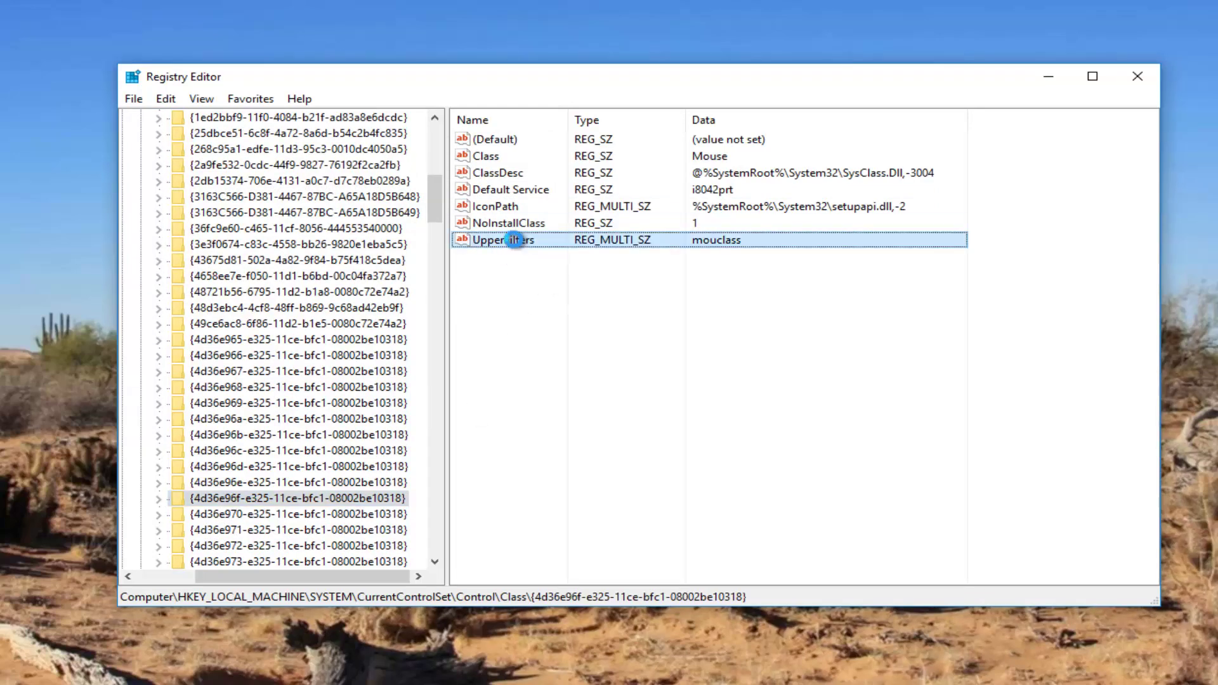
{"action": "key", "text": "Delete"}
{"action": "left_click", "coordinate": [775, 375]}
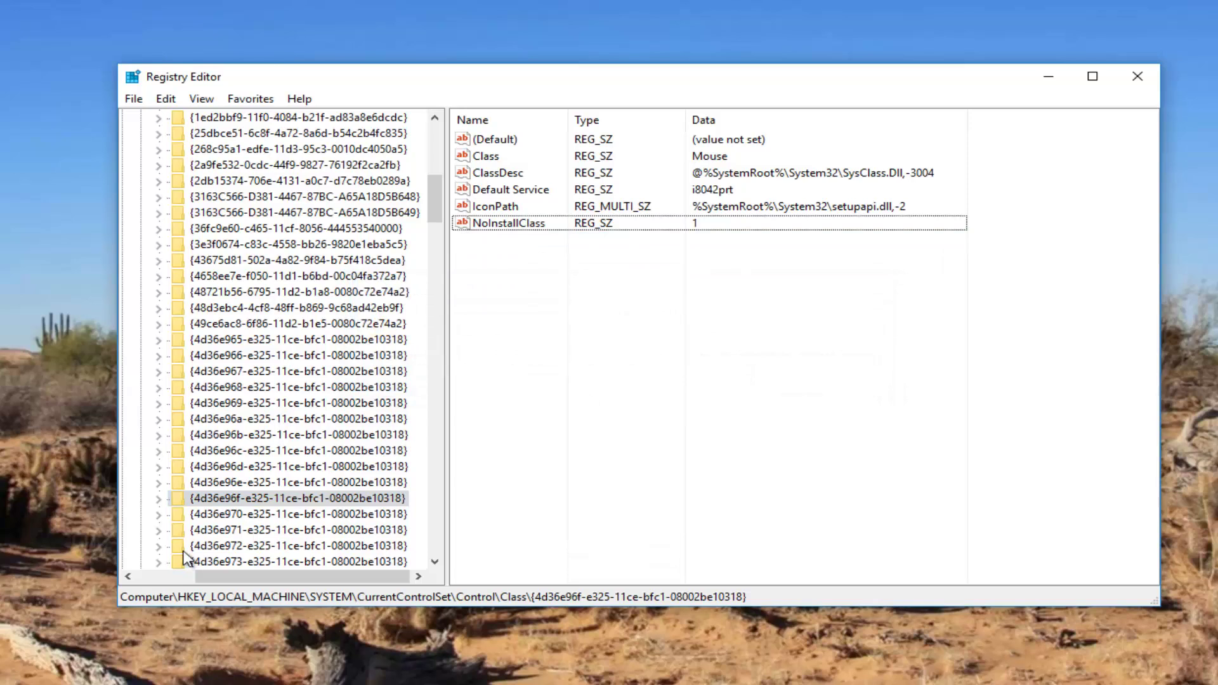
{"action": "left_click", "coordinate": [232, 499]}
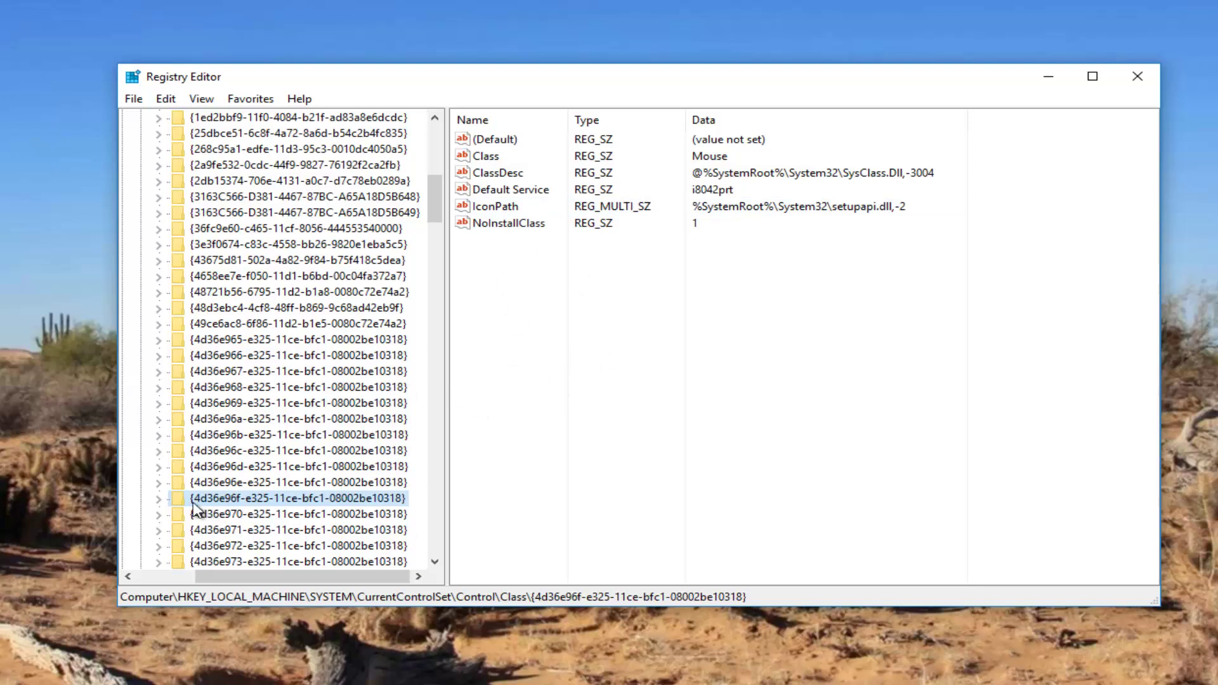
Add a new multi-string value to the mouse class key
{"action": "right_click", "coordinate": [227, 497]}
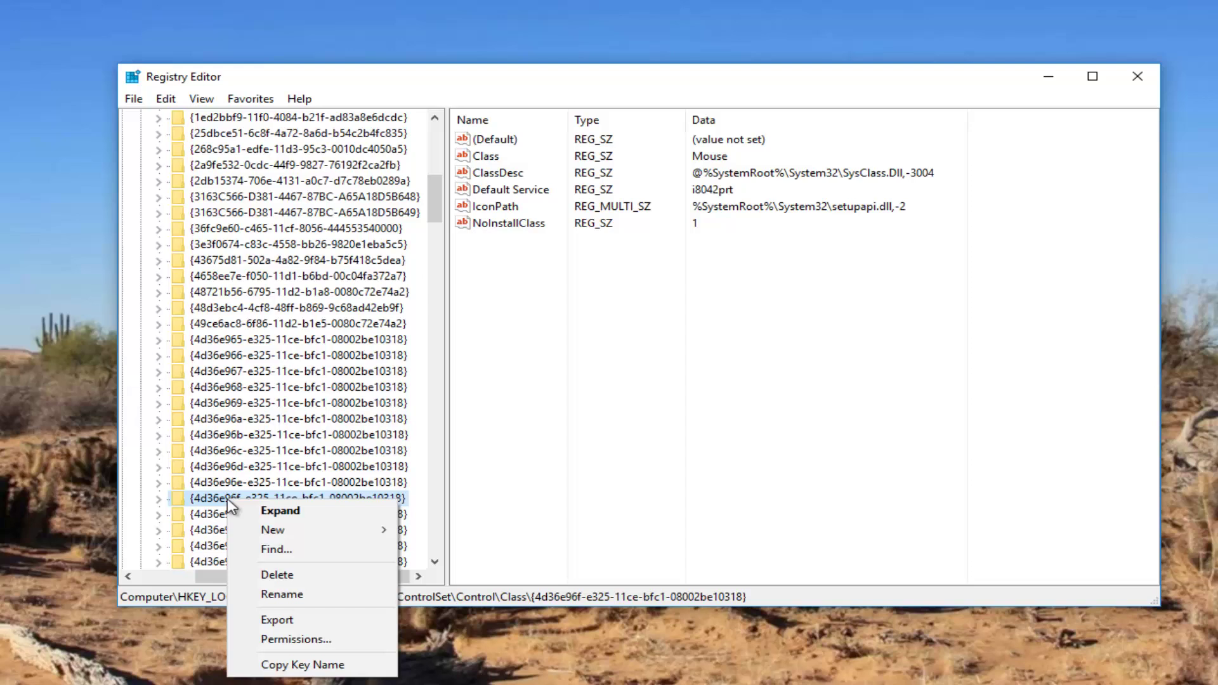
{"action": "mouse_move", "coordinate": [249, 526]}
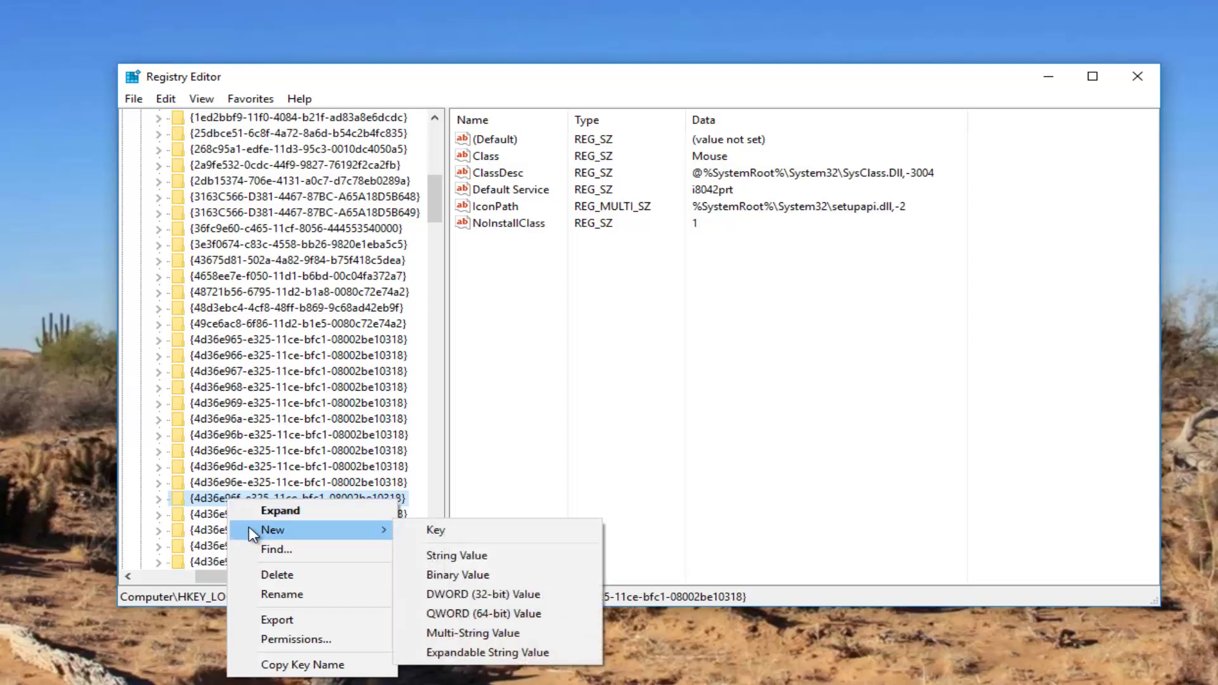
{"action": "left_click", "coordinate": [453, 634]}
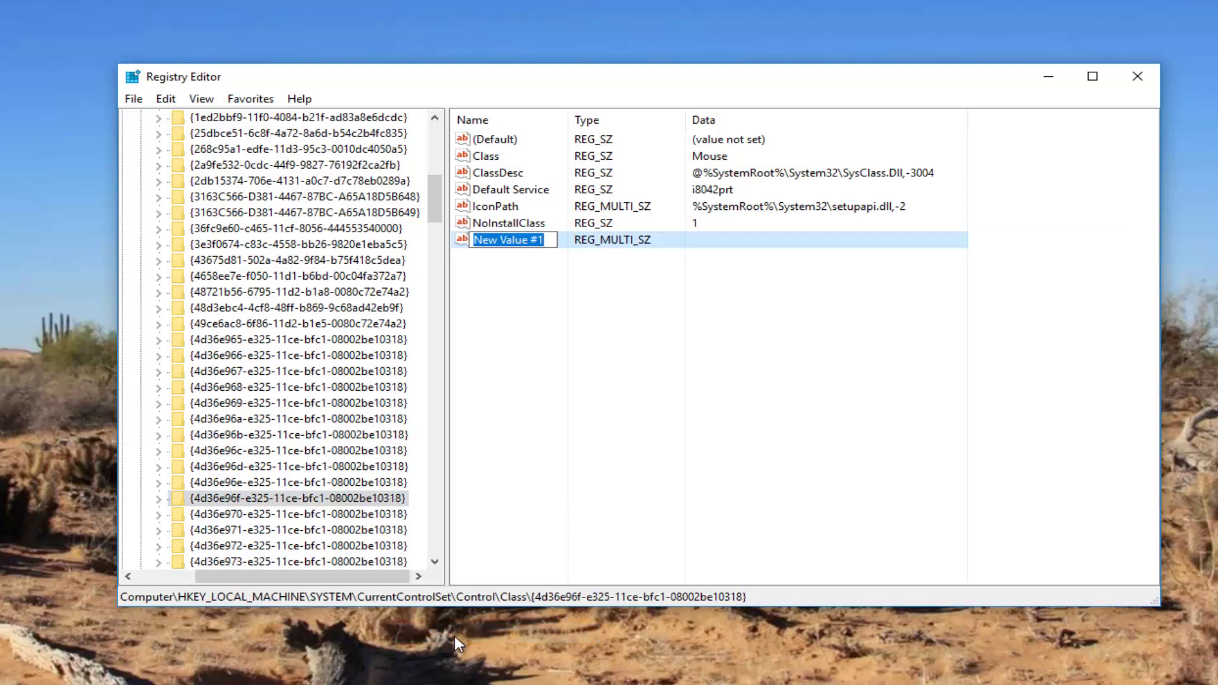
Rename New Value #1 to Upperfilters, pasting the name copied from the Notepad notes
{"action": "key", "text": "alt+Tab"}
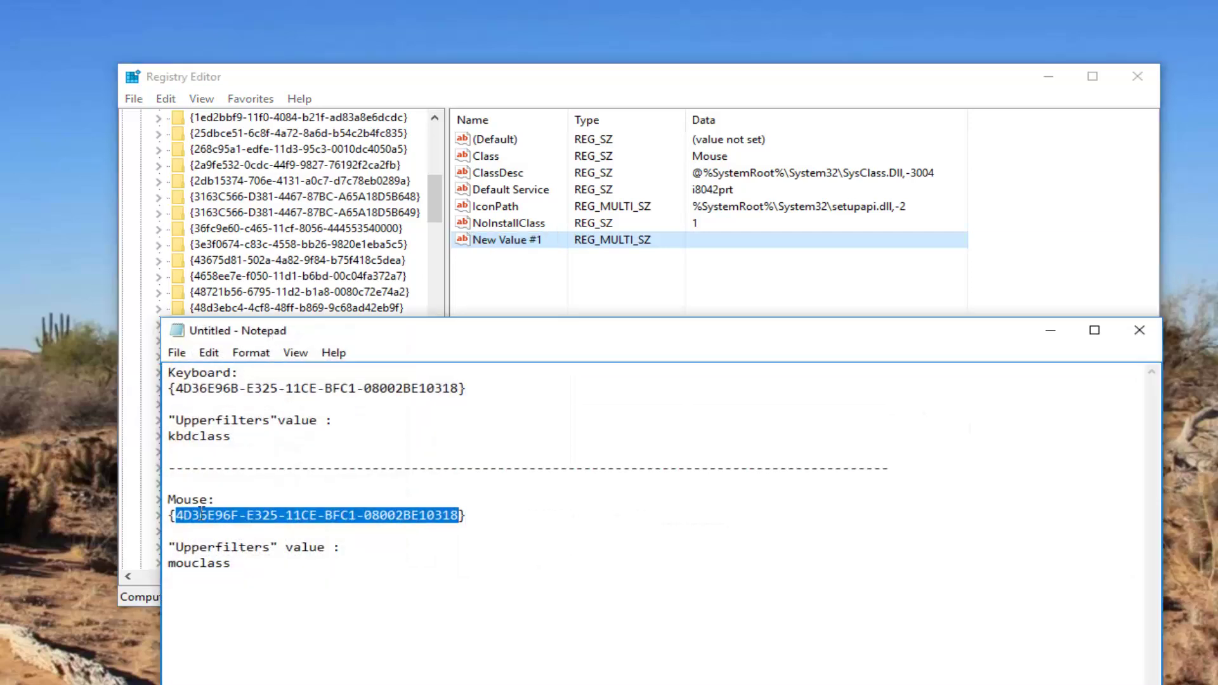
{"action": "double_click", "coordinate": [269, 545]}
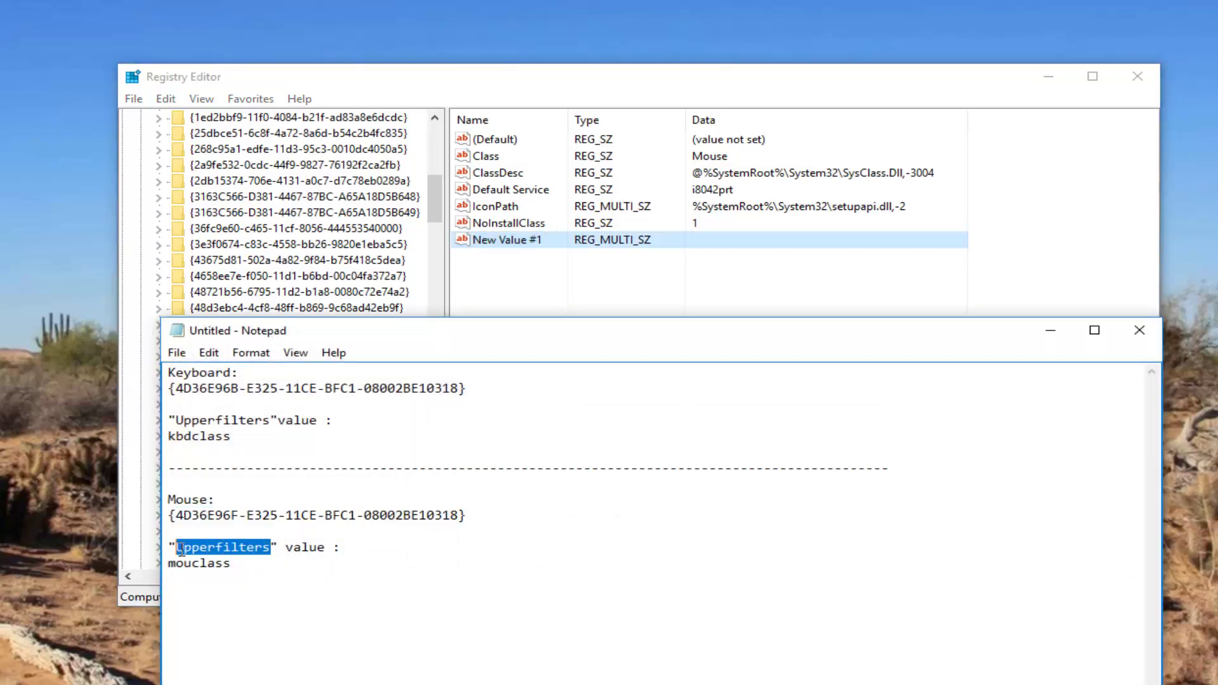
{"action": "right_click", "coordinate": [179, 551]}
{"action": "left_click", "coordinate": [227, 362]}
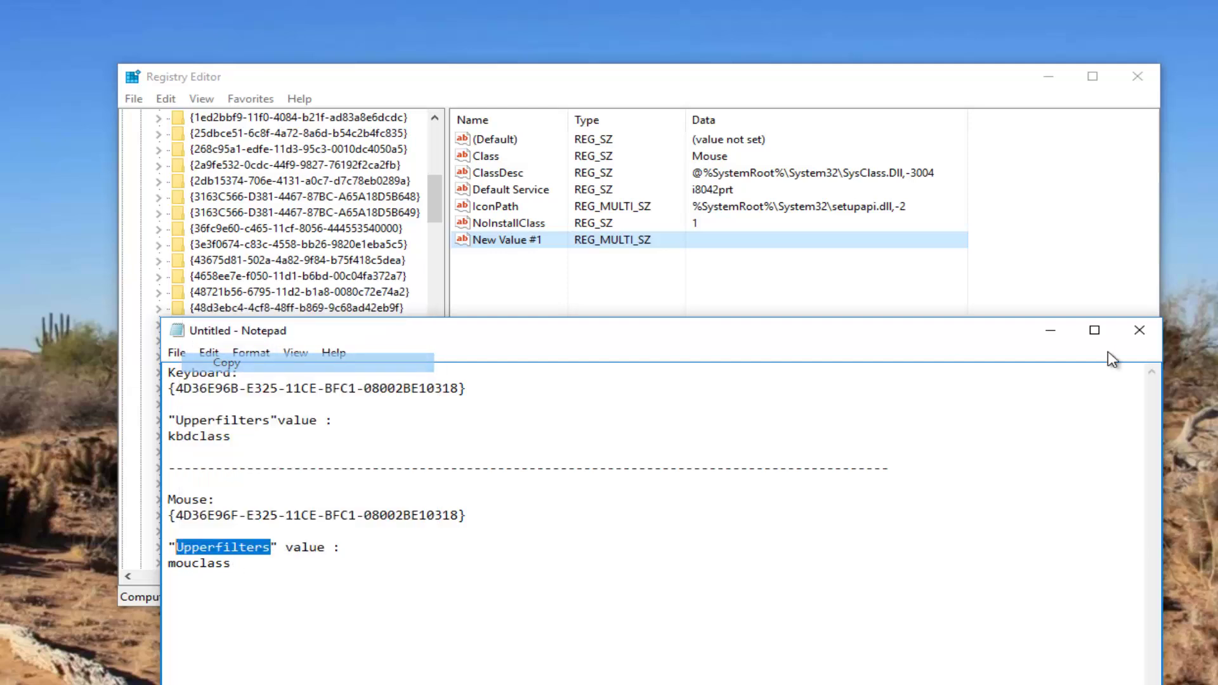
{"action": "right_click", "coordinate": [534, 244]}
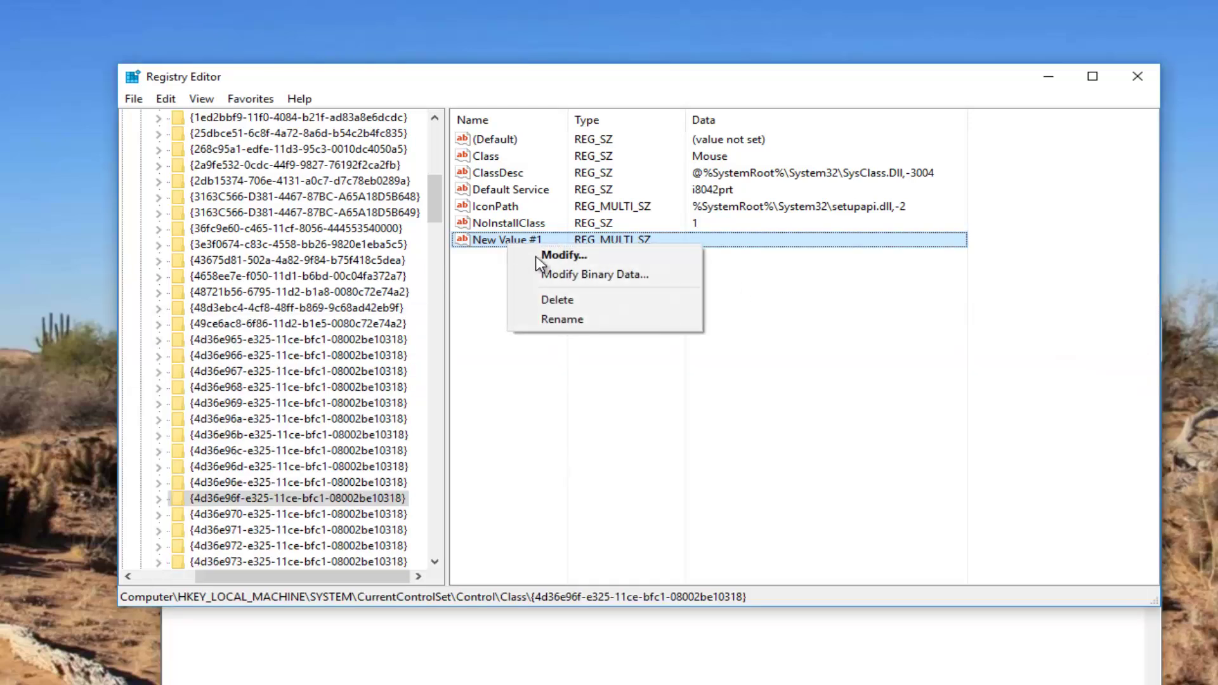
{"action": "left_click", "coordinate": [545, 317]}
{"action": "key", "text": "ctrl+v"}
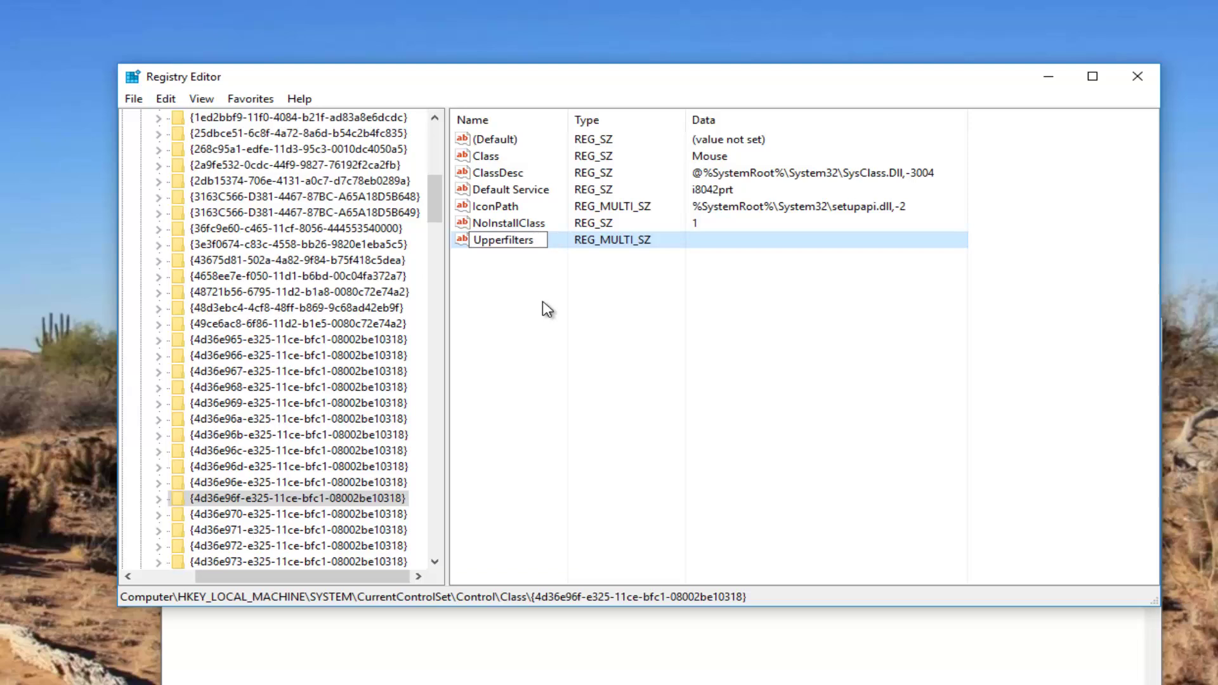
{"action": "key", "text": "Return"}
Copy the word mouclass from the Notepad notes and go back to Registry Editor
{"action": "left_click", "coordinate": [547, 616]}
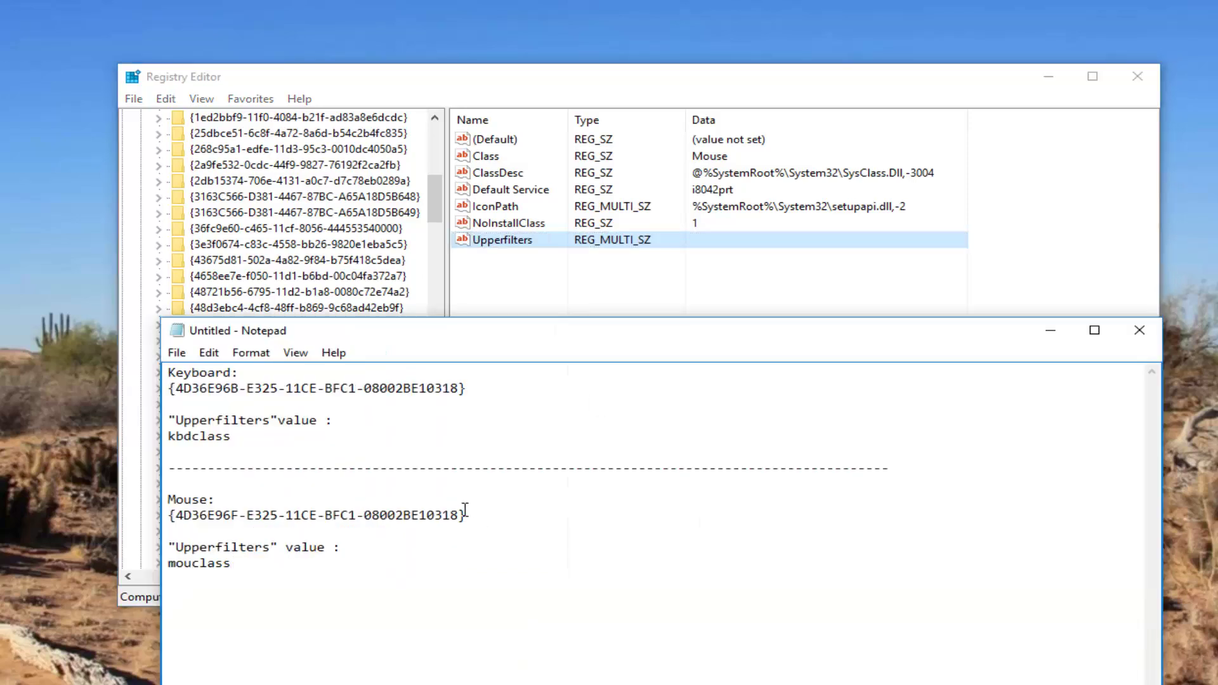
{"action": "double_click", "coordinate": [213, 566]}
{"action": "right_click", "coordinate": [197, 568]}
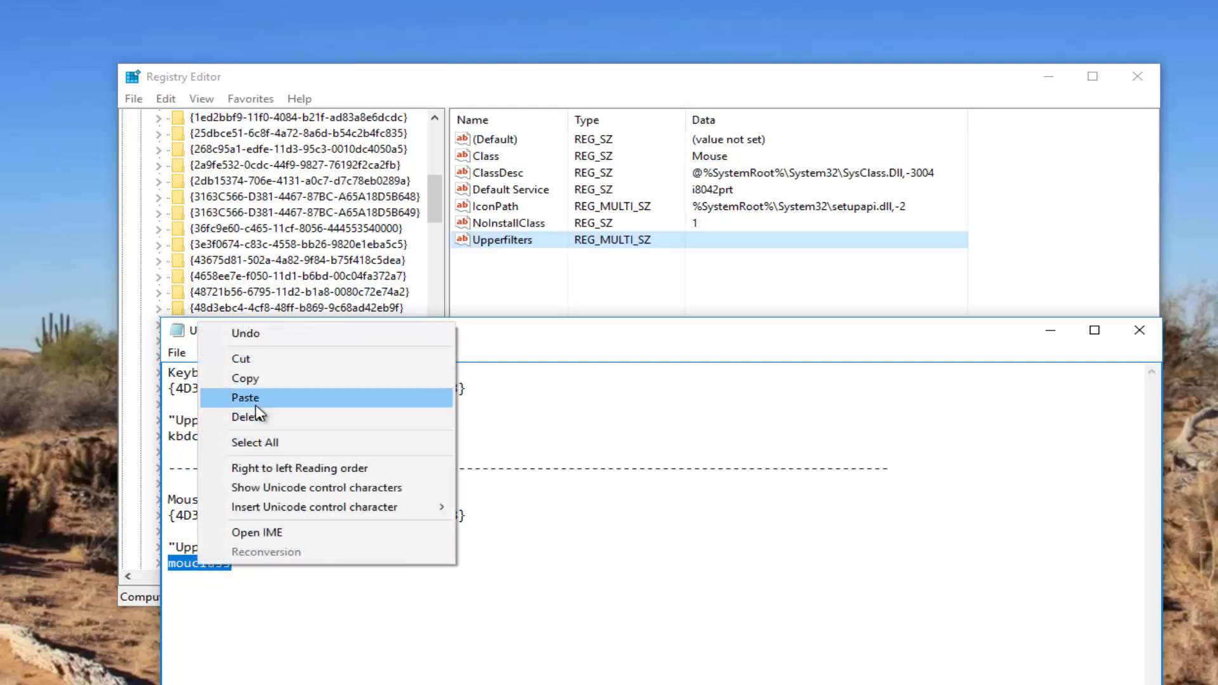
{"action": "left_click", "coordinate": [244, 378]}
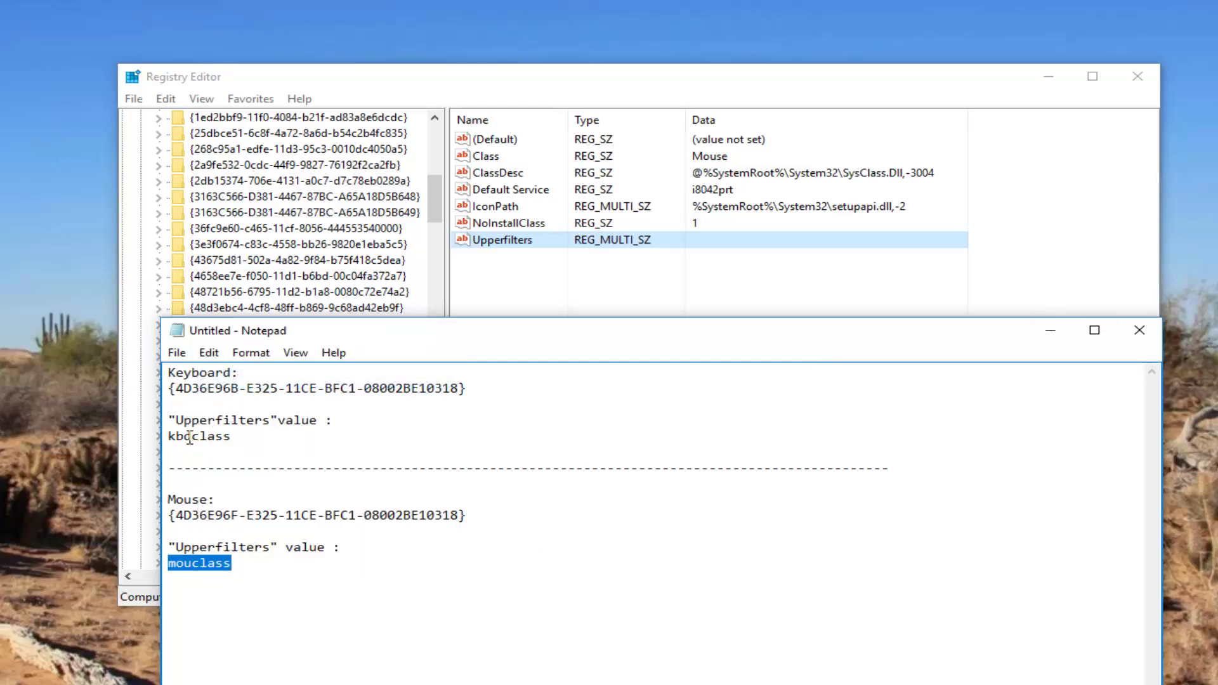
{"action": "right_click", "coordinate": [211, 574]}
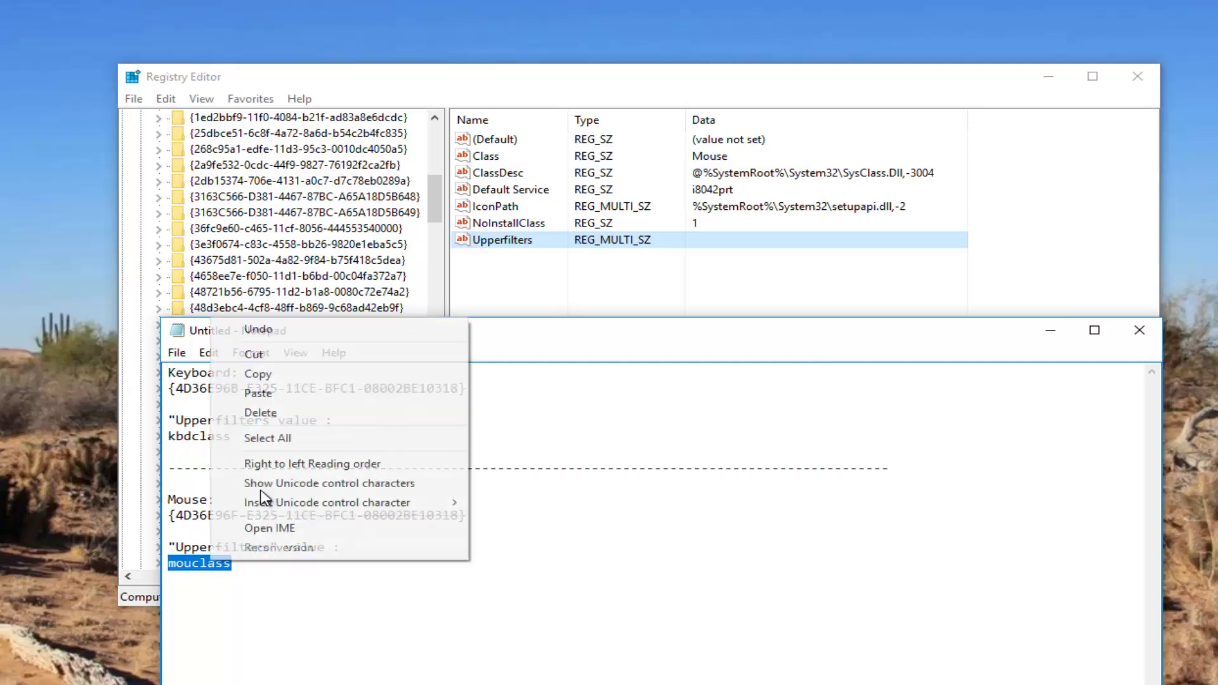
{"action": "left_click", "coordinate": [257, 373]}
{"action": "left_click", "coordinate": [1050, 330]}
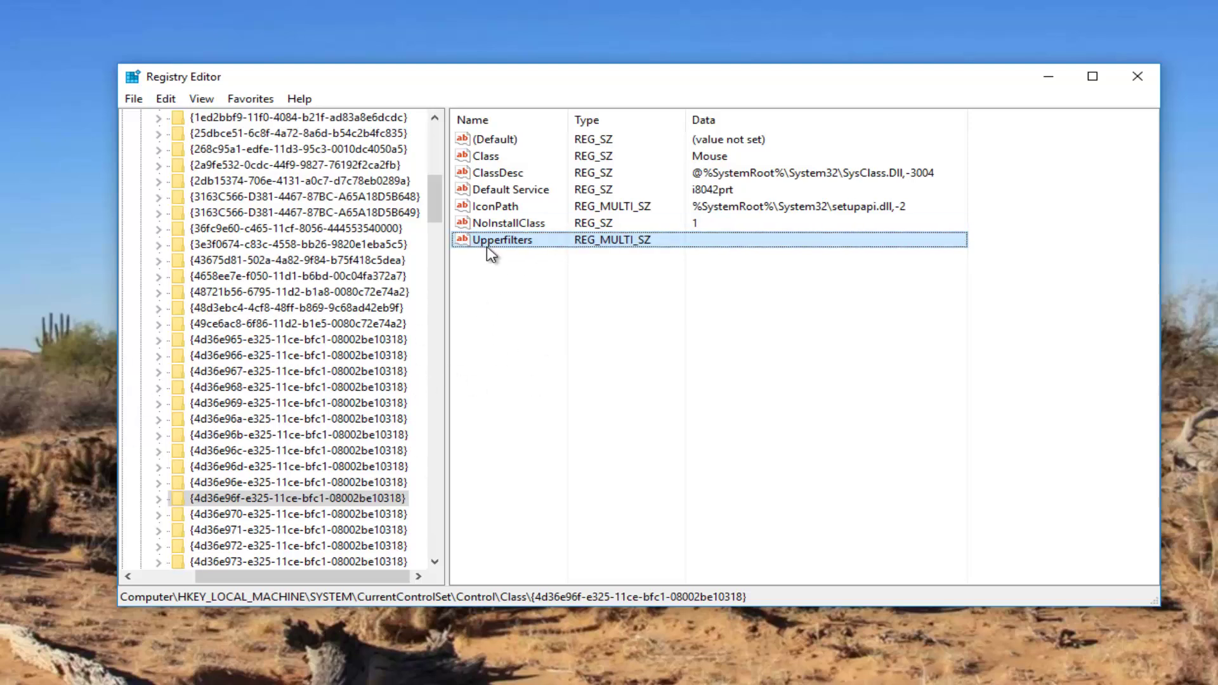
Paste mouclass as the UpperFilters data on the mouse class key and accept the empty-strings warning
{"action": "right_click", "coordinate": [505, 242]}
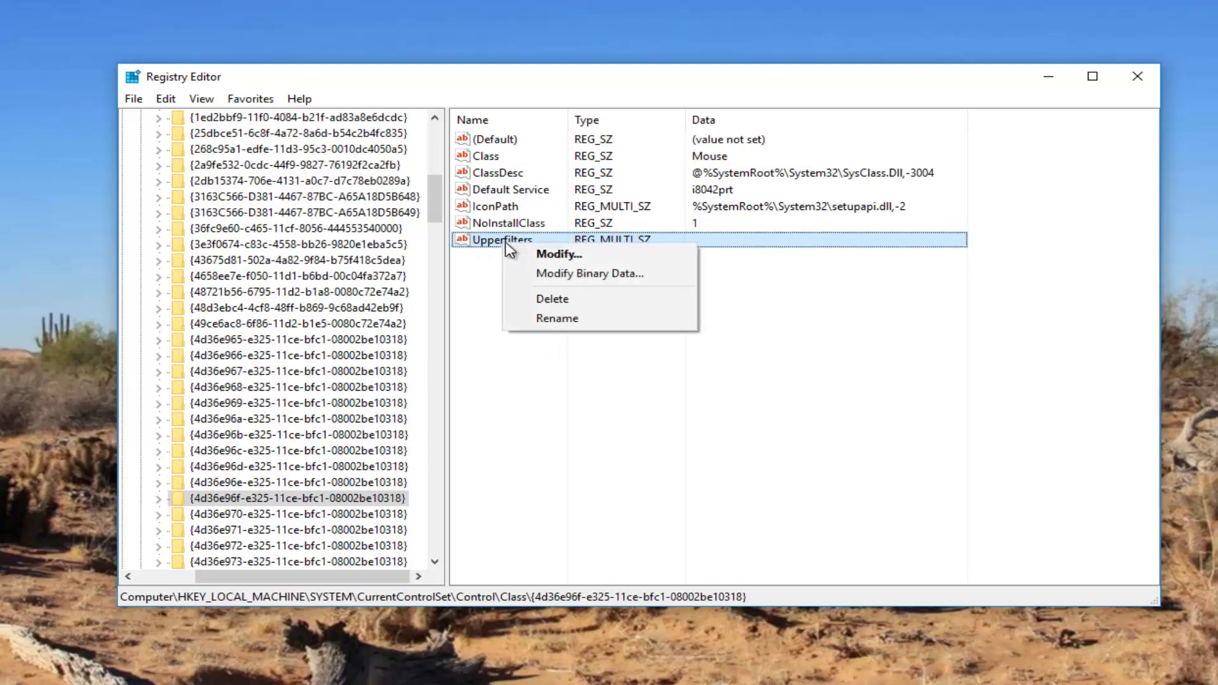
{"action": "left_click", "coordinate": [554, 256]}
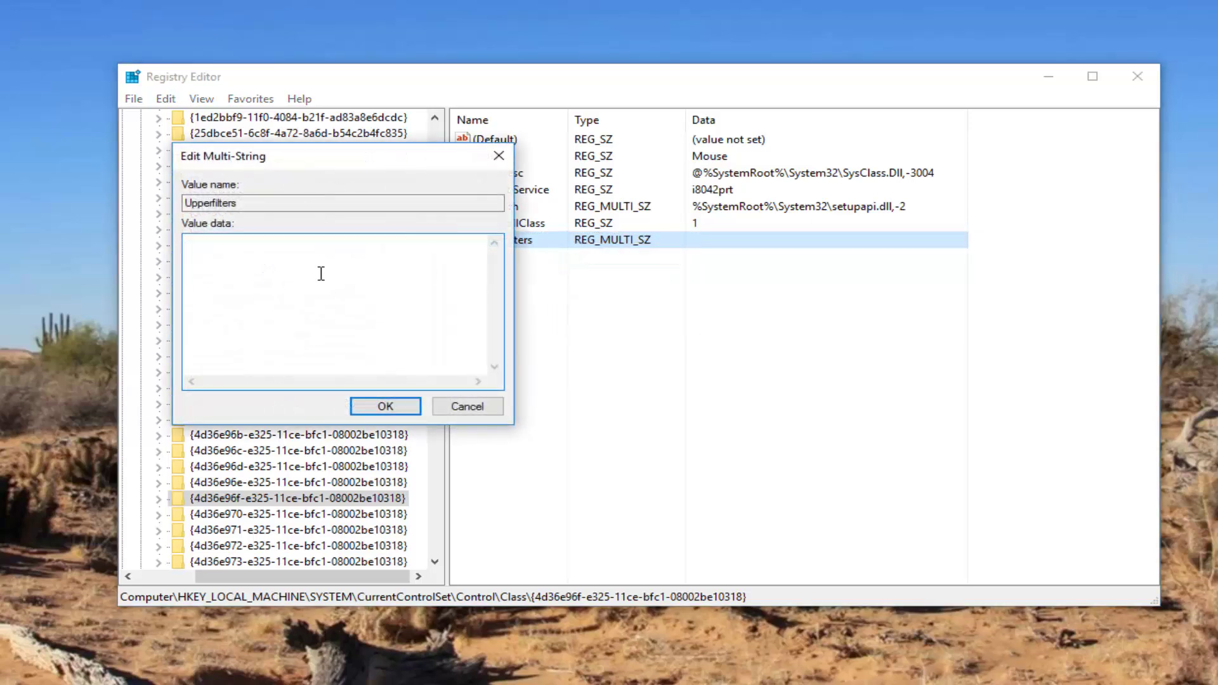
{"action": "right_click", "coordinate": [321, 273]}
{"action": "left_click", "coordinate": [367, 349]}
{"action": "left_click", "coordinate": [389, 406]}
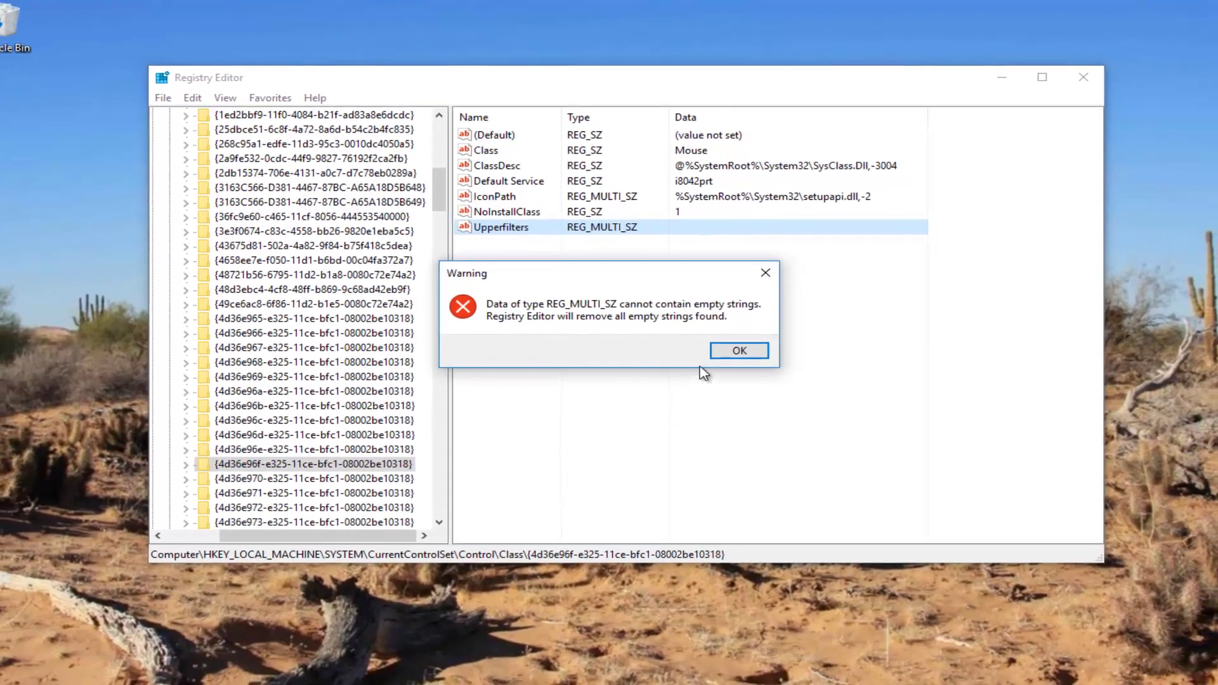
{"action": "left_click", "coordinate": [739, 350]}
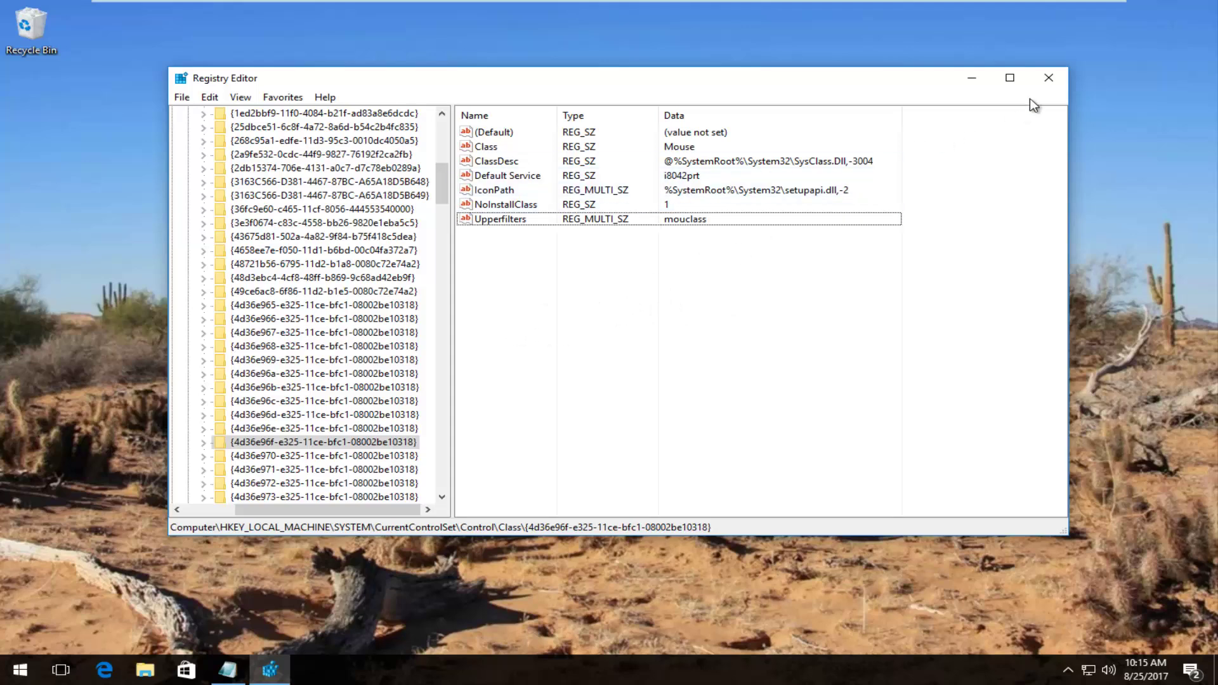
Close Registry Editor to return to the Windows desktop
{"action": "left_click", "coordinate": [1049, 78]}
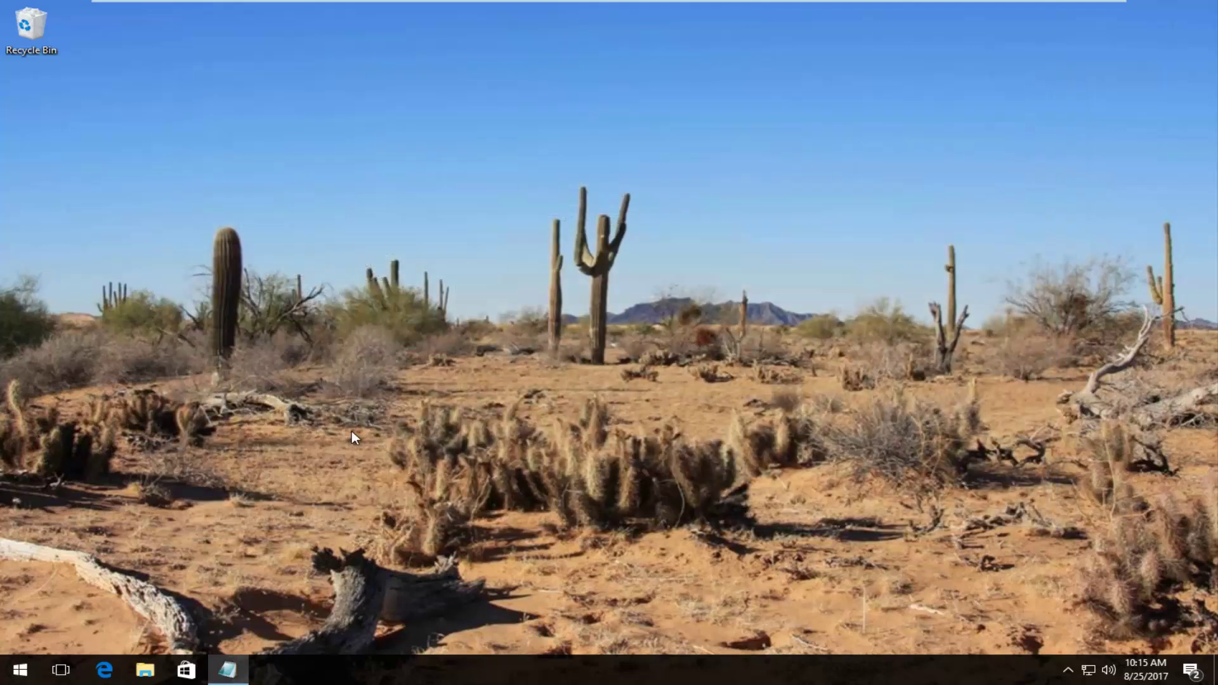